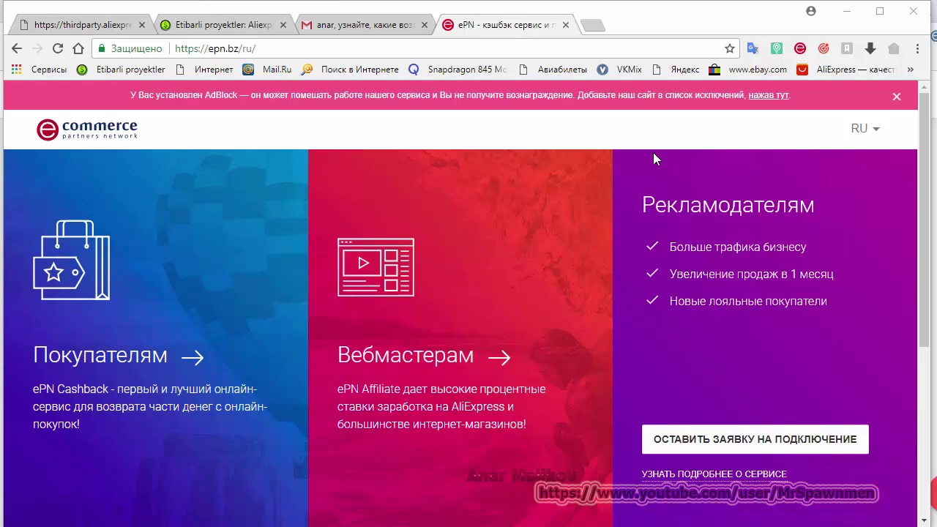
- Switch to the qazanc100 blog page and scroll through its content
{"action": "left_click", "coordinate": [224, 30]}
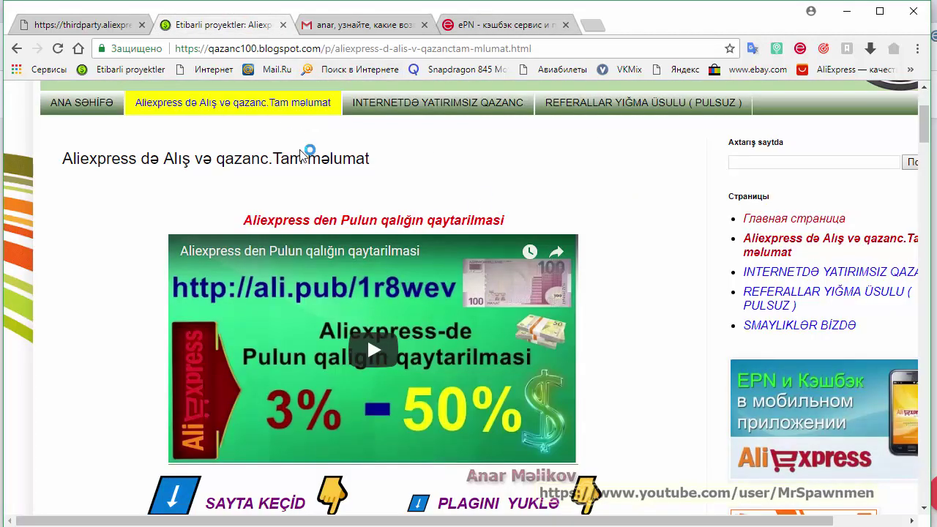
{"action": "scroll", "coordinate": [302, 165], "scroll_direction": "up", "scroll_amount": 2}
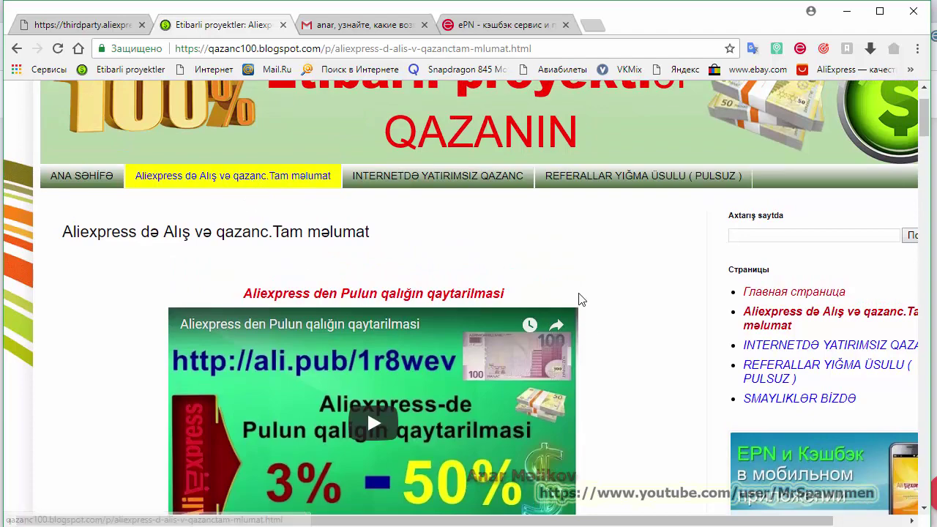
{"action": "scroll", "coordinate": [567, 256], "scroll_direction": "down", "scroll_amount": 3}
{"action": "scroll", "coordinate": [529, 383], "scroll_direction": "down", "scroll_amount": 4}
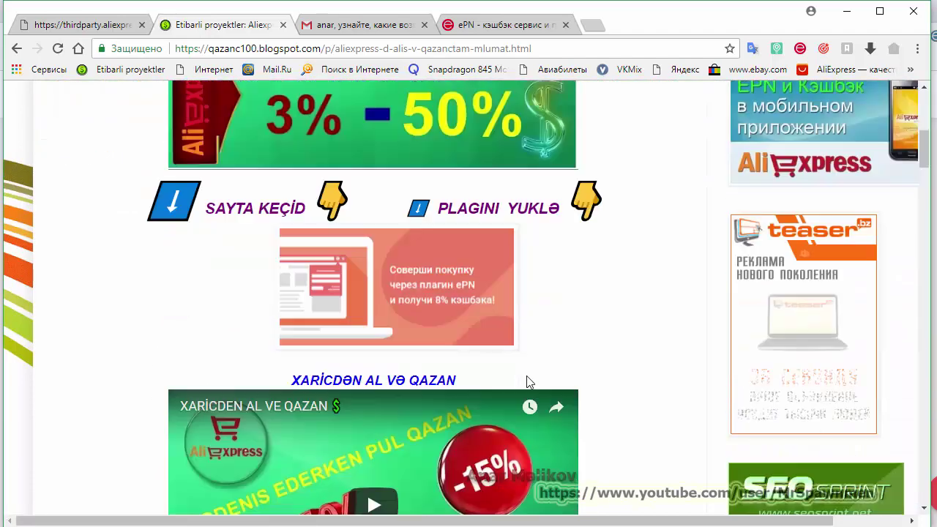
{"action": "scroll", "coordinate": [528, 382], "scroll_direction": "down", "scroll_amount": 11}
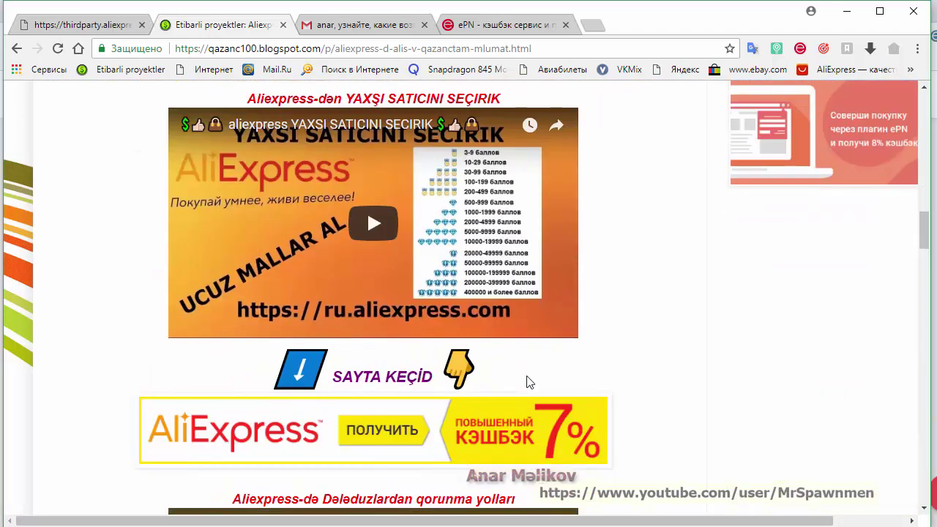
{"action": "scroll", "coordinate": [527, 381], "scroll_direction": "down", "scroll_amount": 4}
{"action": "scroll", "coordinate": [527, 380], "scroll_direction": "down", "scroll_amount": 6}
{"action": "scroll", "coordinate": [553, 330], "scroll_direction": "up", "scroll_amount": 12}
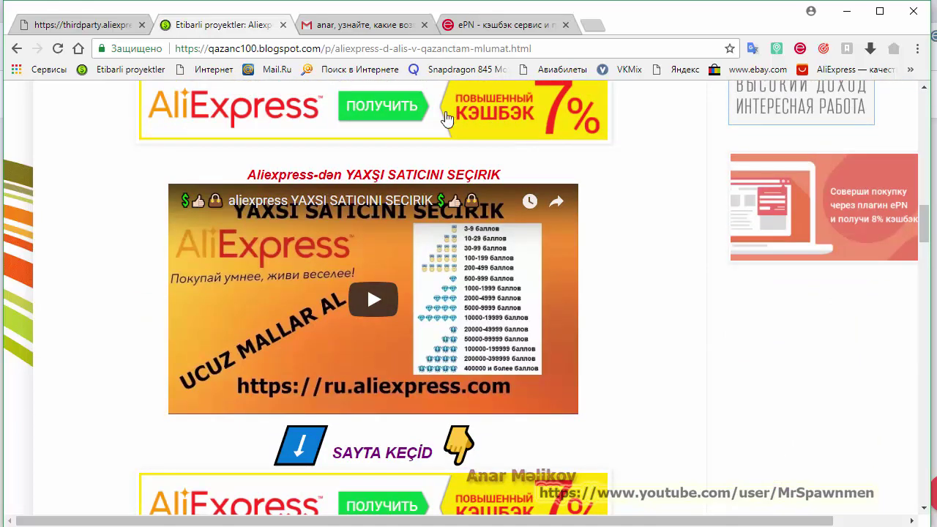
{"action": "scroll", "coordinate": [638, 281], "scroll_direction": "down", "scroll_amount": 10}
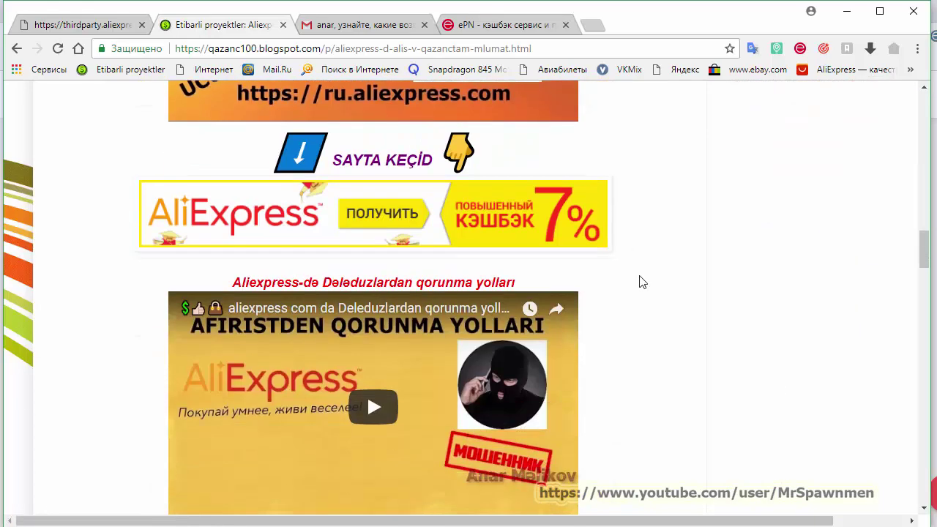
{"action": "scroll", "coordinate": [640, 282], "scroll_direction": "down", "scroll_amount": 5}
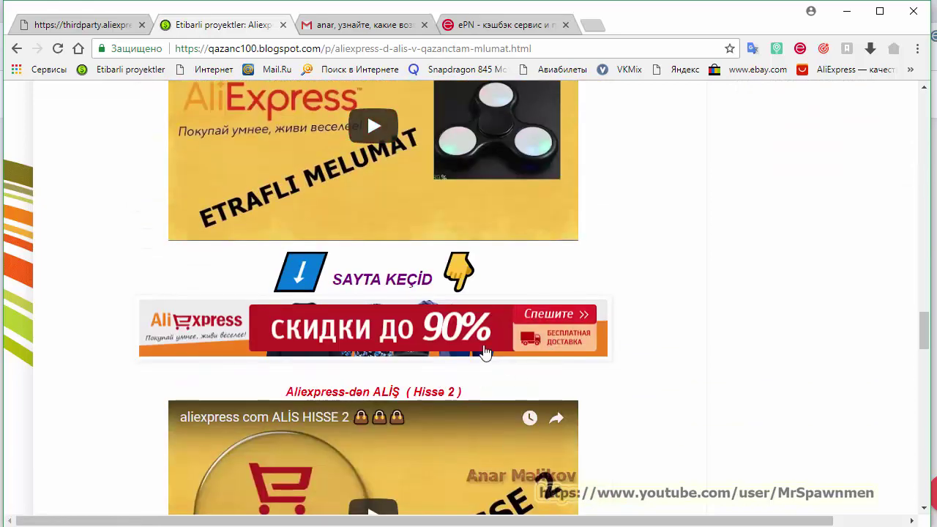
{"action": "scroll", "coordinate": [670, 293], "scroll_direction": "up", "scroll_amount": 15}
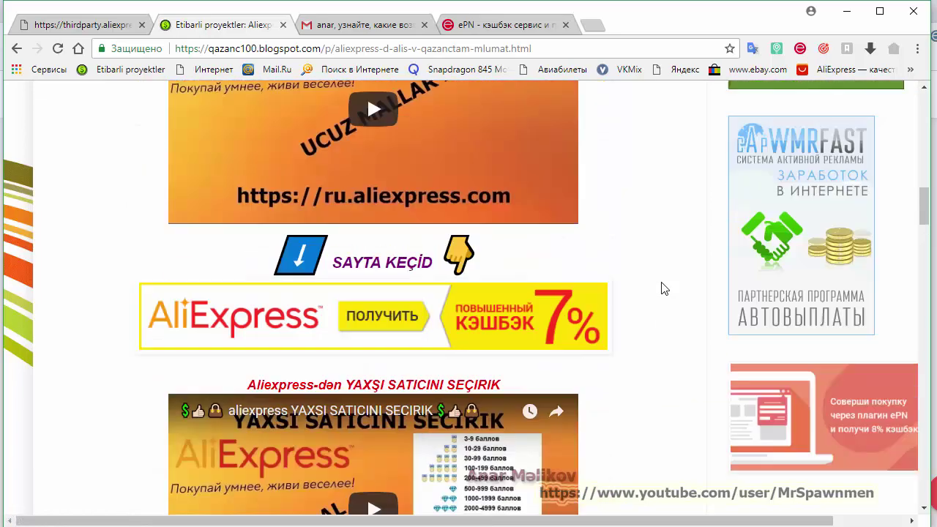
{"action": "scroll", "coordinate": [664, 288], "scroll_direction": "up", "scroll_amount": 6}
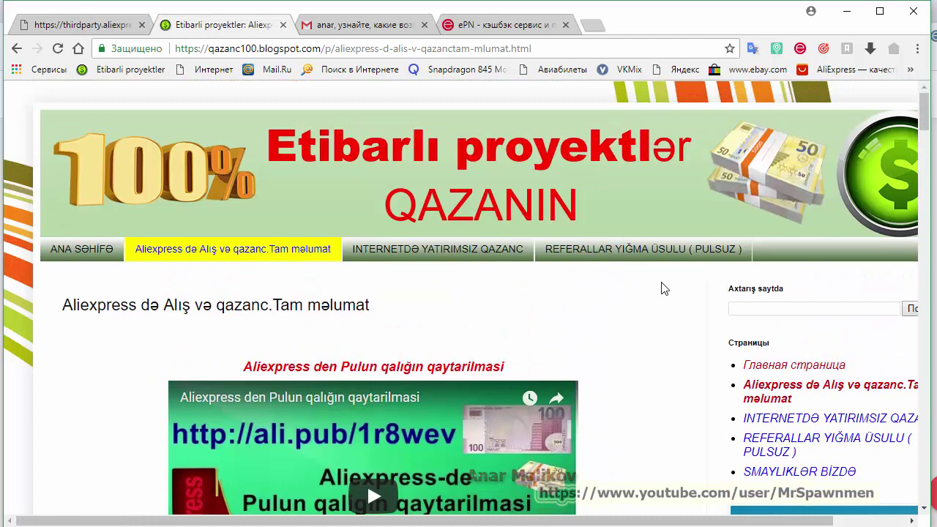
- Return to the ePN cabinet and scroll down to the wallet and 3.8 USD balance panels
{"action": "left_click", "coordinate": [495, 25]}
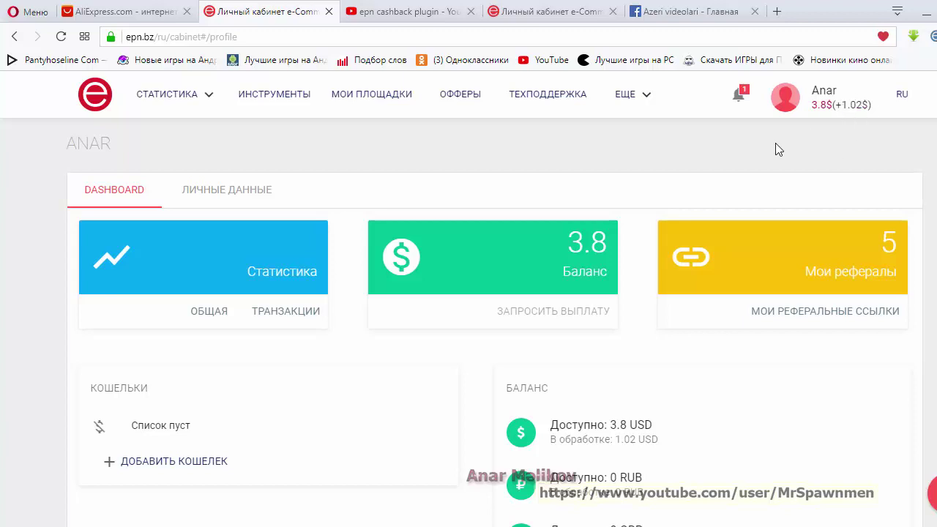
{"action": "scroll", "coordinate": [581, 280], "scroll_direction": "down", "scroll_amount": 1}
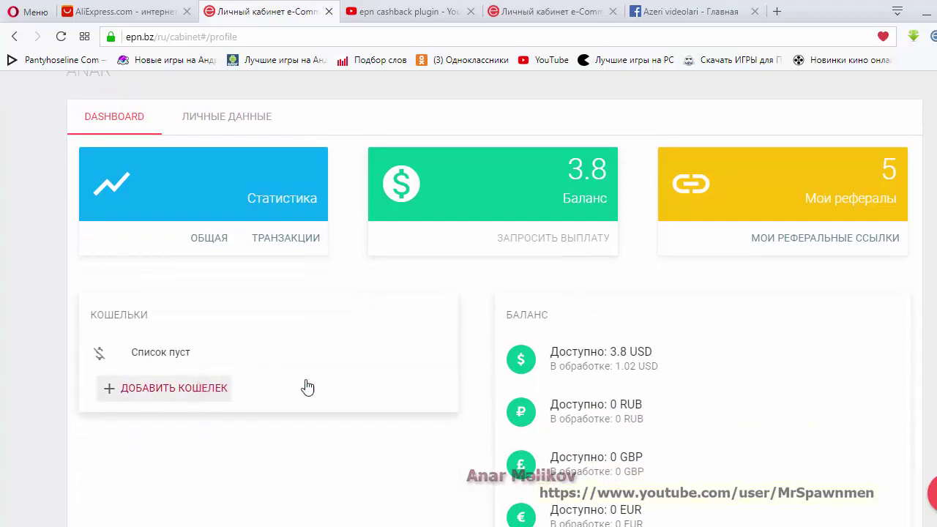
{"action": "scroll", "coordinate": [397, 372], "scroll_direction": "down", "scroll_amount": 1}
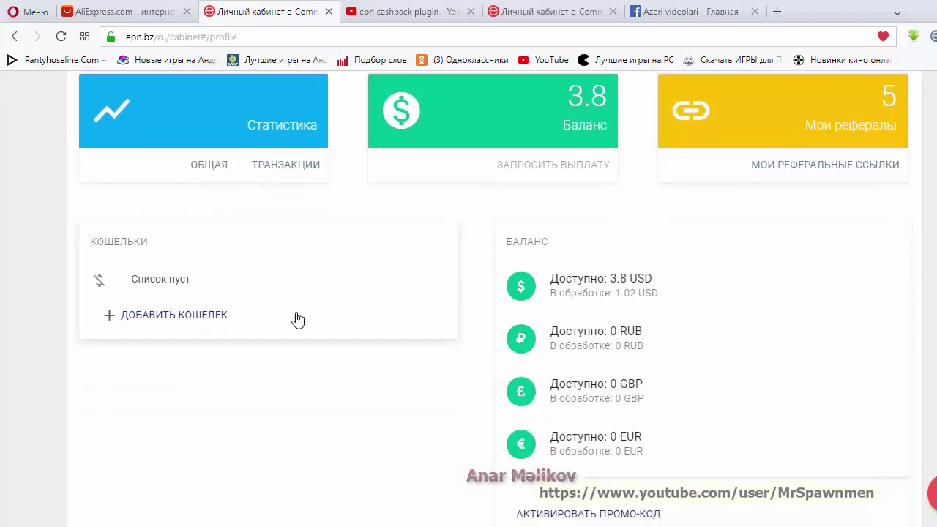
- Open the add-wallet form and browse wallet types from WMR to PayPal without choosing one
{"action": "left_click", "coordinate": [176, 314]}
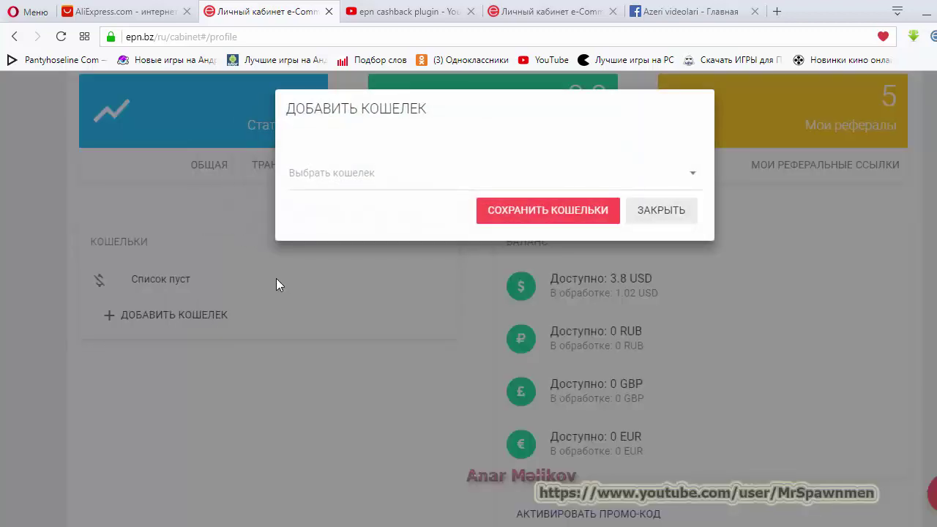
{"action": "left_click", "coordinate": [693, 173]}
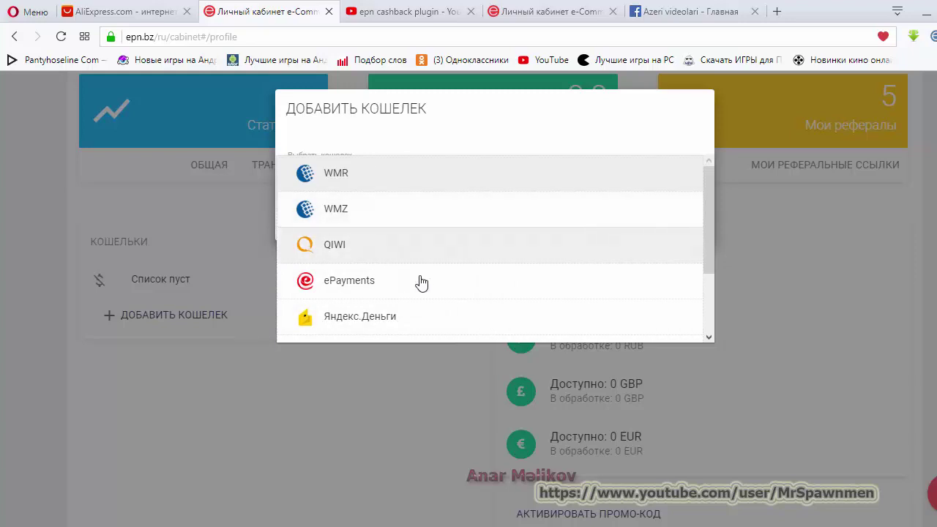
{"action": "scroll", "coordinate": [429, 272], "scroll_direction": "down", "scroll_amount": 1}
{"action": "scroll", "coordinate": [429, 273], "scroll_direction": "up", "scroll_amount": 1}
{"action": "scroll", "coordinate": [432, 272], "scroll_direction": "down", "scroll_amount": 3}
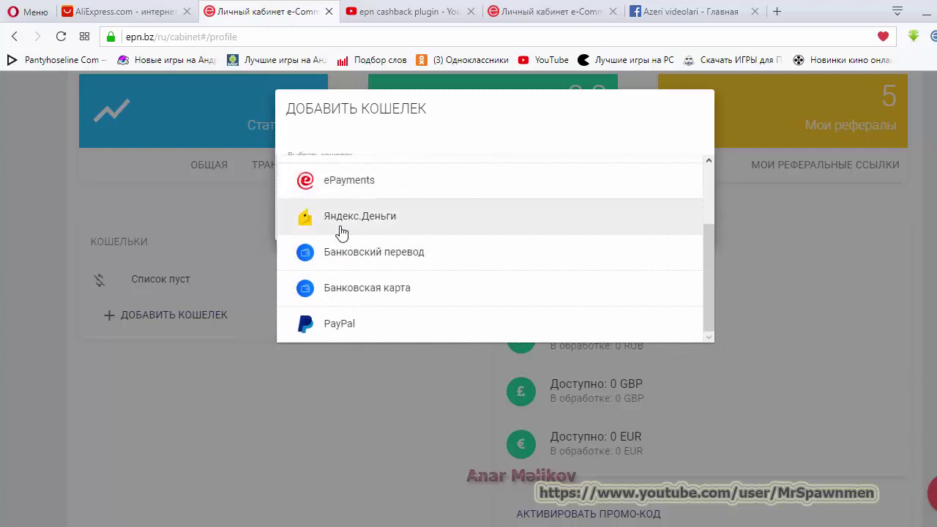
{"action": "scroll", "coordinate": [345, 226], "scroll_direction": "up", "scroll_amount": 3}
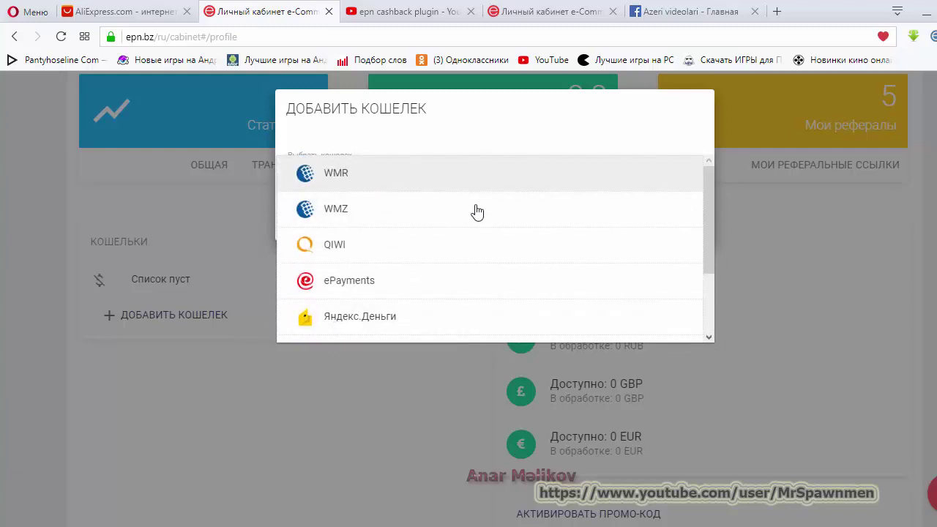
{"action": "scroll", "coordinate": [451, 254], "scroll_direction": "down", "scroll_amount": 3}
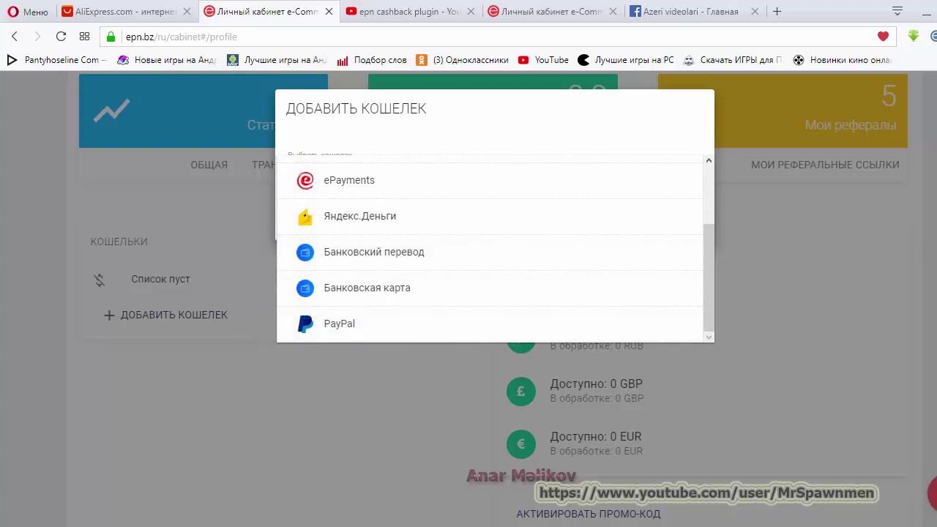
{"action": "key", "text": "Escape"}
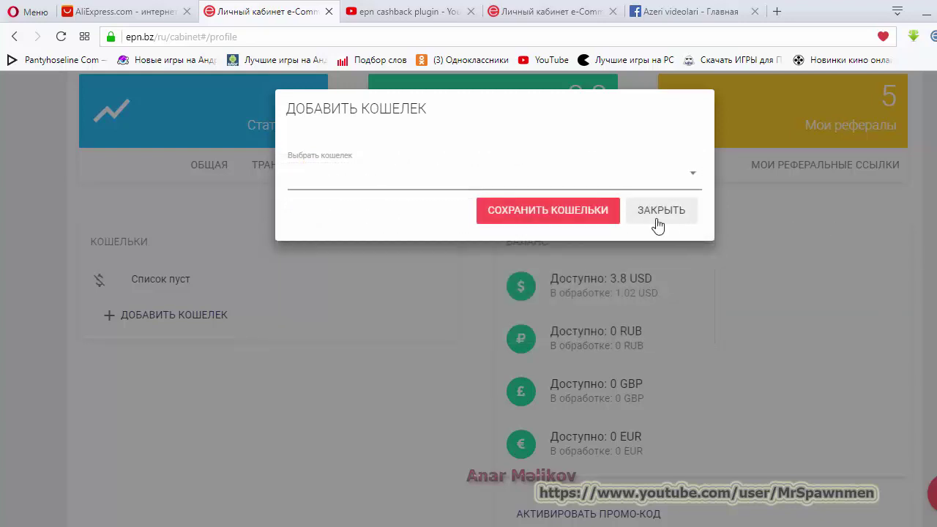
- Close the add-wallet form unsaved and scroll the profile page down to the payouts table
{"action": "left_click", "coordinate": [662, 214]}
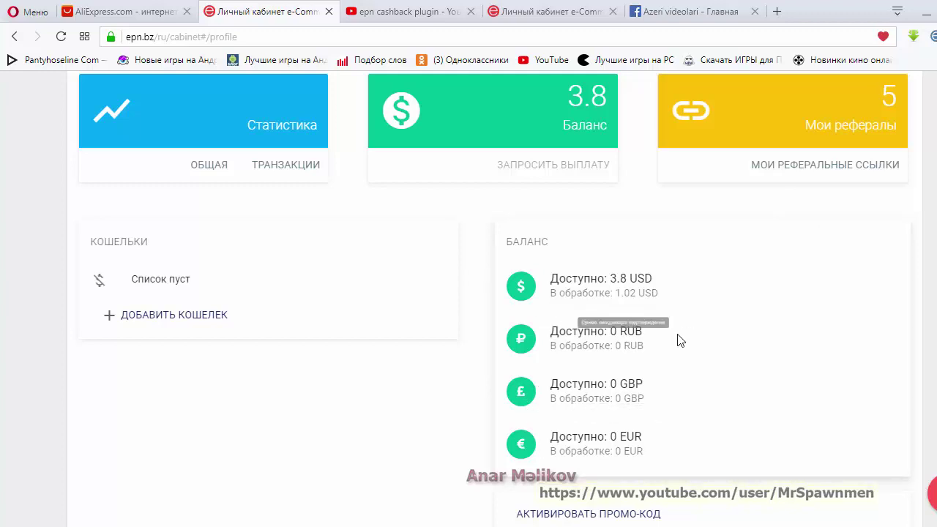
{"action": "scroll", "coordinate": [680, 339], "scroll_direction": "down", "scroll_amount": 4}
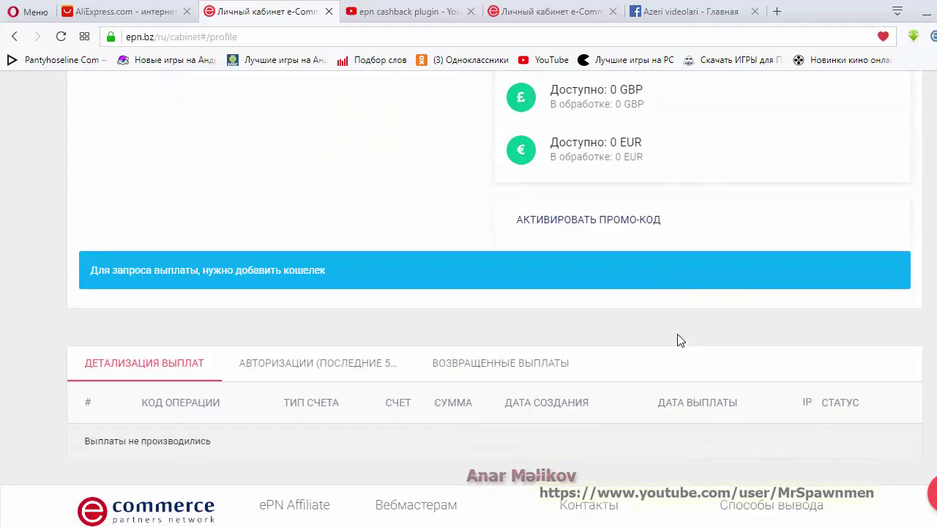
{"action": "scroll", "coordinate": [681, 336], "scroll_direction": "down", "scroll_amount": 2}
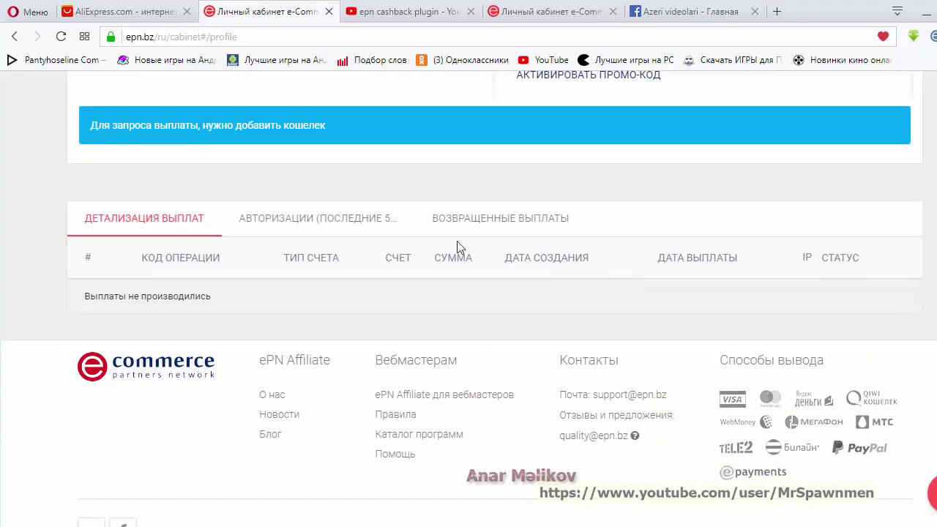
{"action": "scroll", "coordinate": [539, 297], "scroll_direction": "up", "scroll_amount": 6}
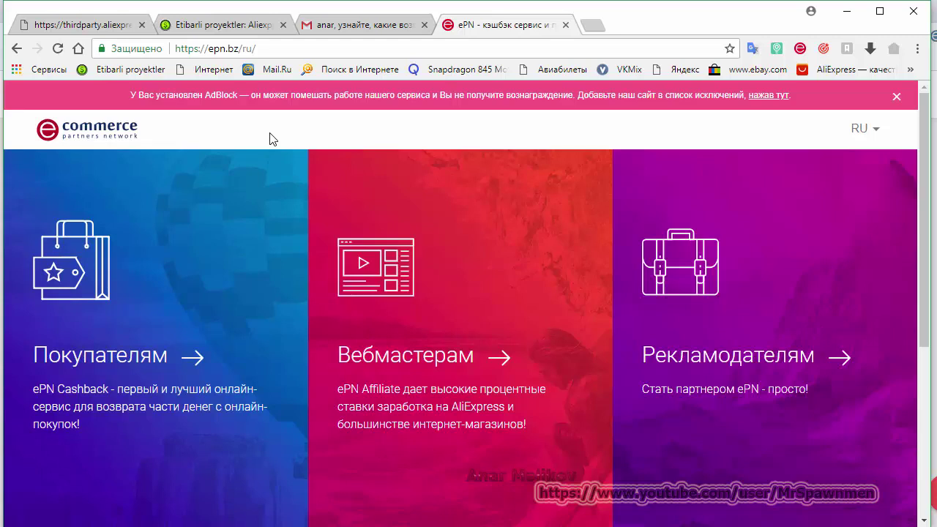
- Check the ePN Cashback plugin popup on this site, dismiss it, and review the buyer panel
{"action": "mouse_move", "coordinate": [228, 217]}
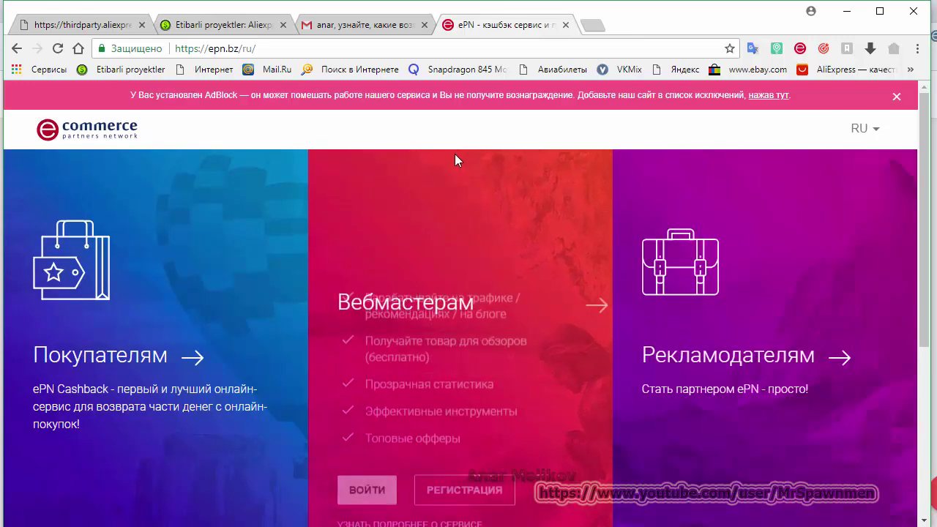
{"action": "mouse_move", "coordinate": [256, 261]}
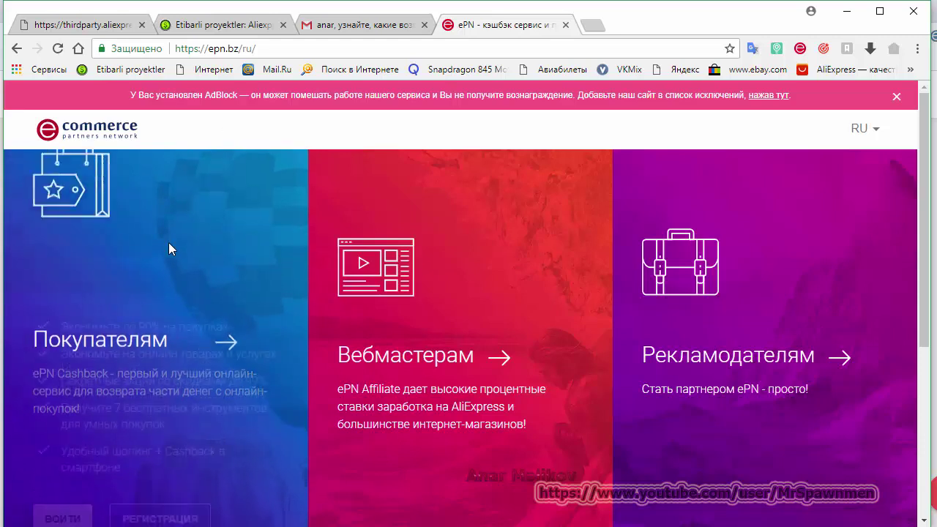
{"action": "mouse_move", "coordinate": [182, 210]}
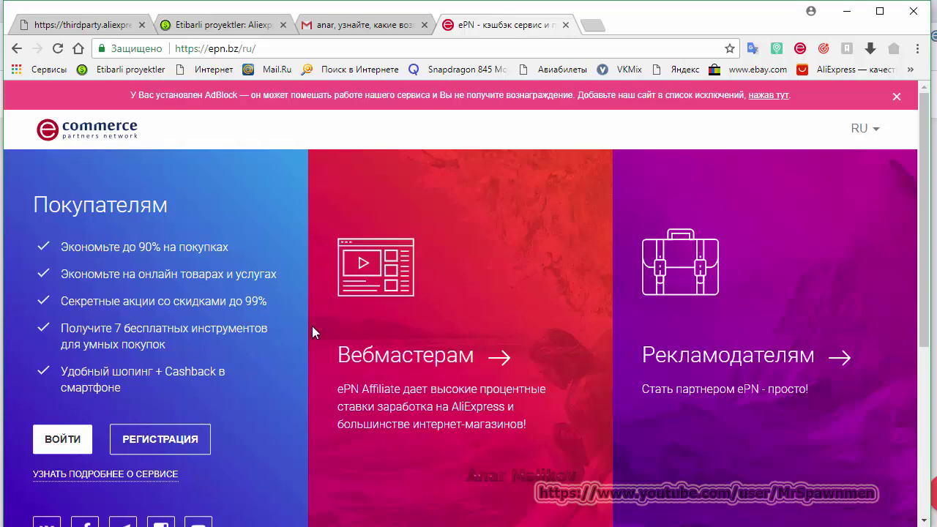
{"action": "left_click", "coordinate": [803, 49]}
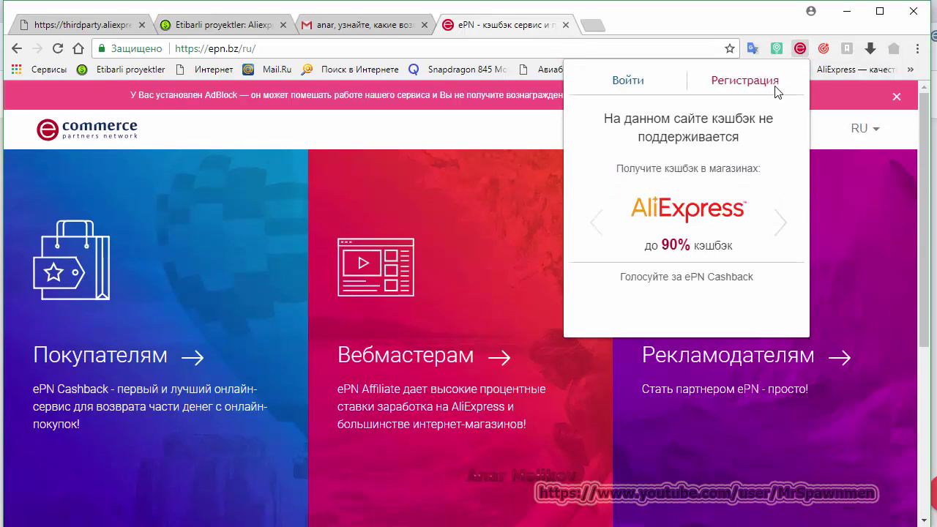
{"action": "left_click", "coordinate": [803, 50]}
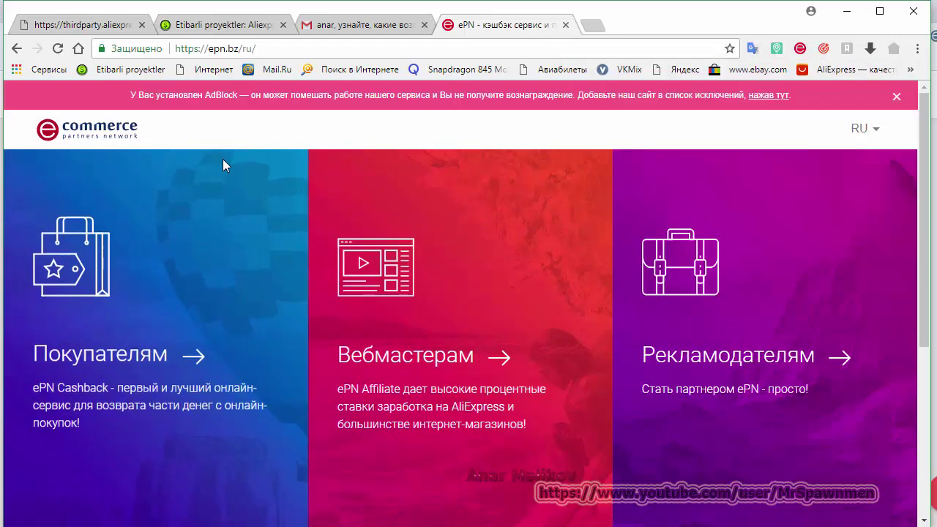
{"action": "scroll", "coordinate": [286, 120], "scroll_direction": "down", "scroll_amount": 3}
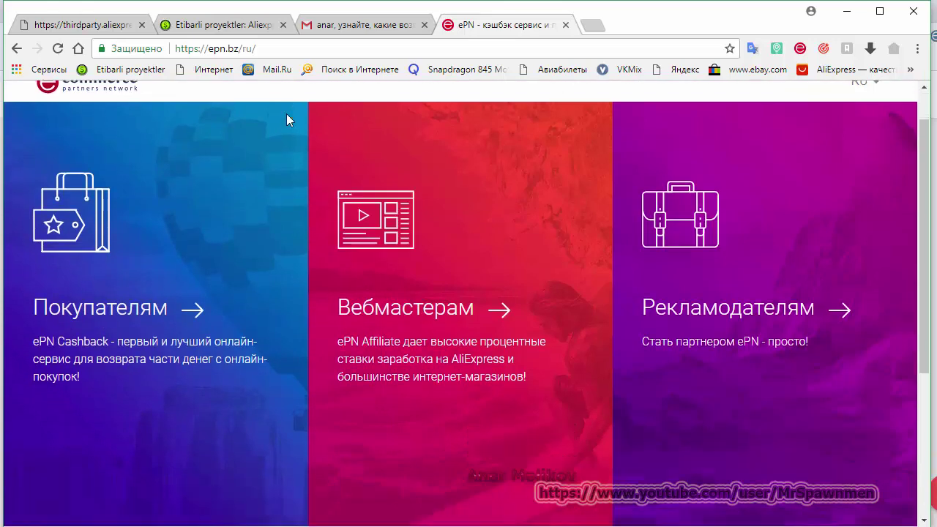
{"action": "scroll", "coordinate": [325, 422], "scroll_direction": "up", "scroll_amount": 1}
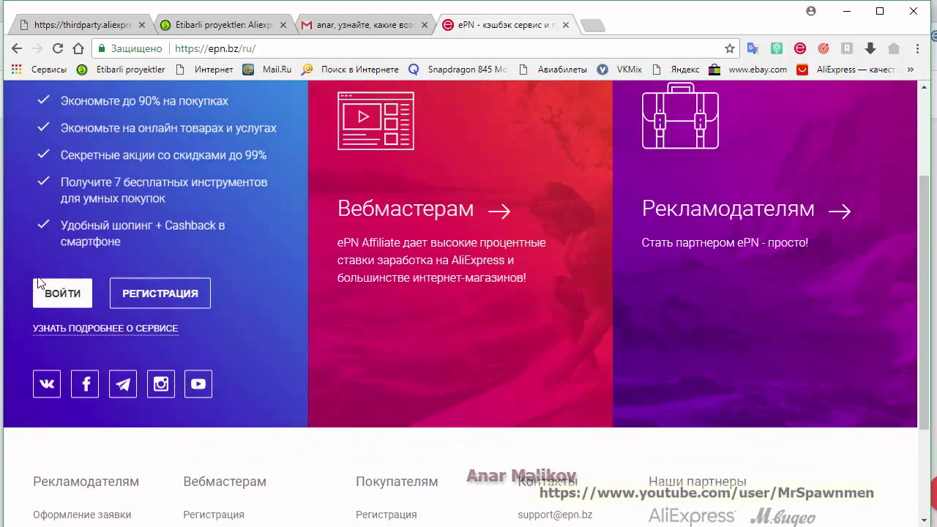
{"action": "left_click", "coordinate": [185, 295]}
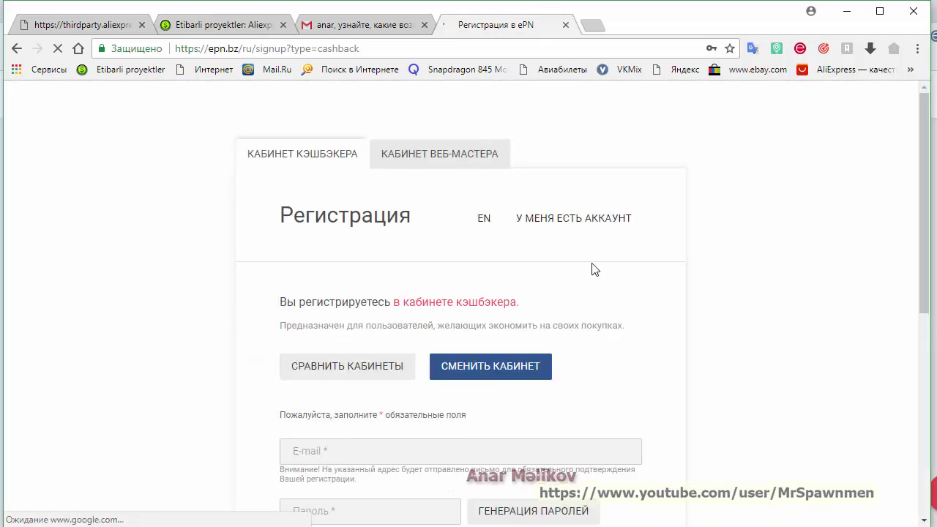
{"action": "scroll", "coordinate": [594, 270], "scroll_direction": "down", "scroll_amount": 1}
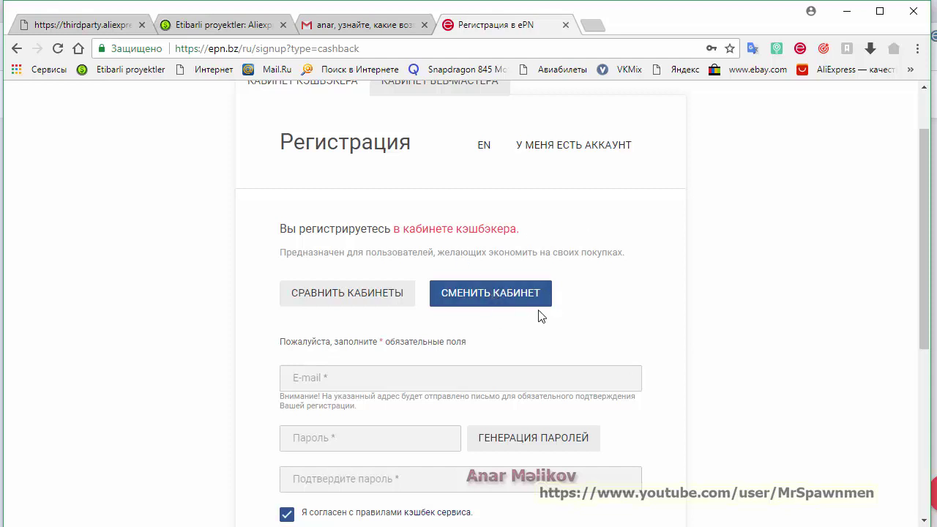
{"action": "scroll", "coordinate": [612, 304], "scroll_direction": "down", "scroll_amount": 4}
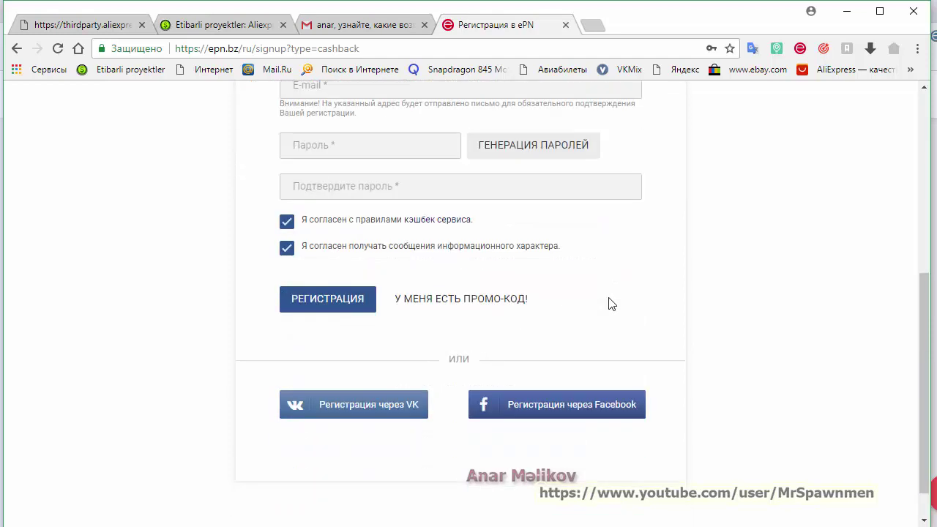
{"action": "scroll", "coordinate": [612, 304], "scroll_direction": "up", "scroll_amount": 2}
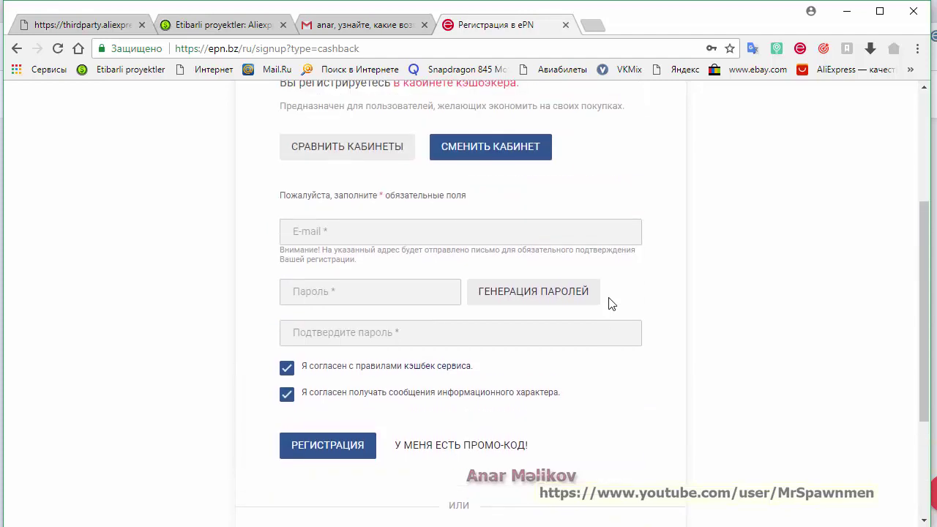
- Switch the sign-up form to webmaster cabinet registration and scroll to its fields
{"action": "left_click", "coordinate": [515, 155]}
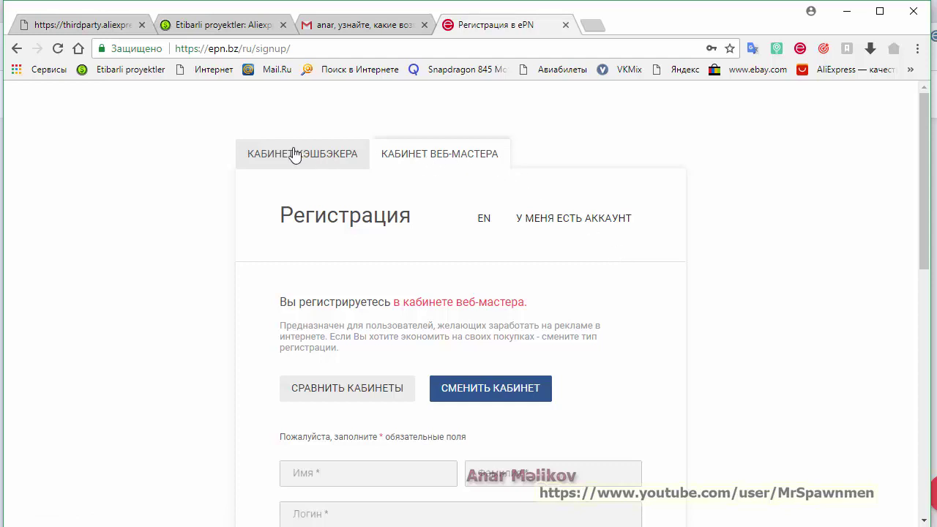
{"action": "scroll", "coordinate": [624, 306], "scroll_direction": "down", "scroll_amount": 2}
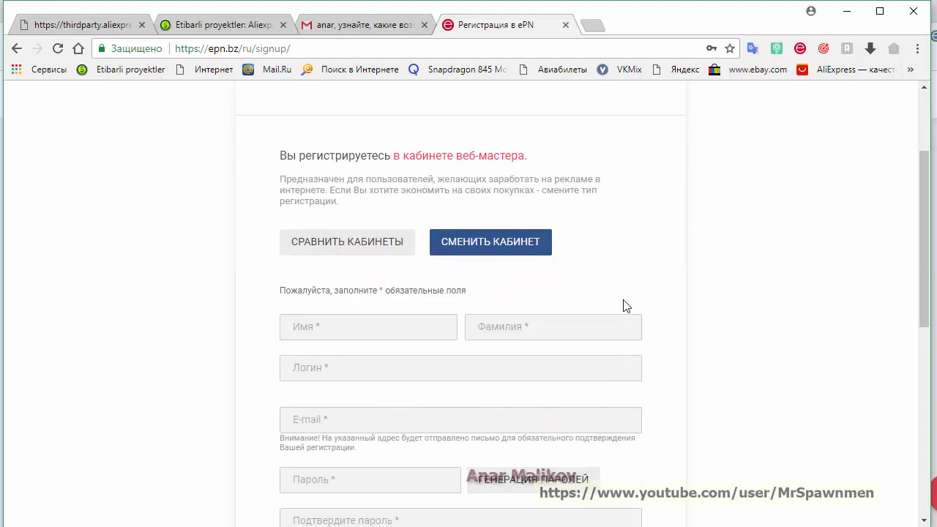
- Open the cashback versus webmaster cabinet comparison table
{"action": "left_click", "coordinate": [359, 242]}
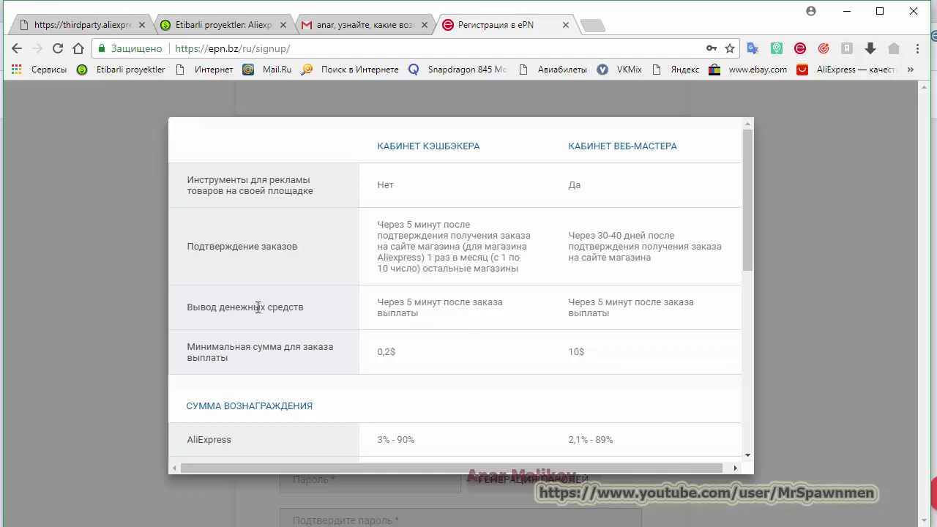
- Scroll the cabinet comparison down to the Pudra row, then close it
{"action": "scroll", "coordinate": [514, 349], "scroll_direction": "down", "scroll_amount": 2}
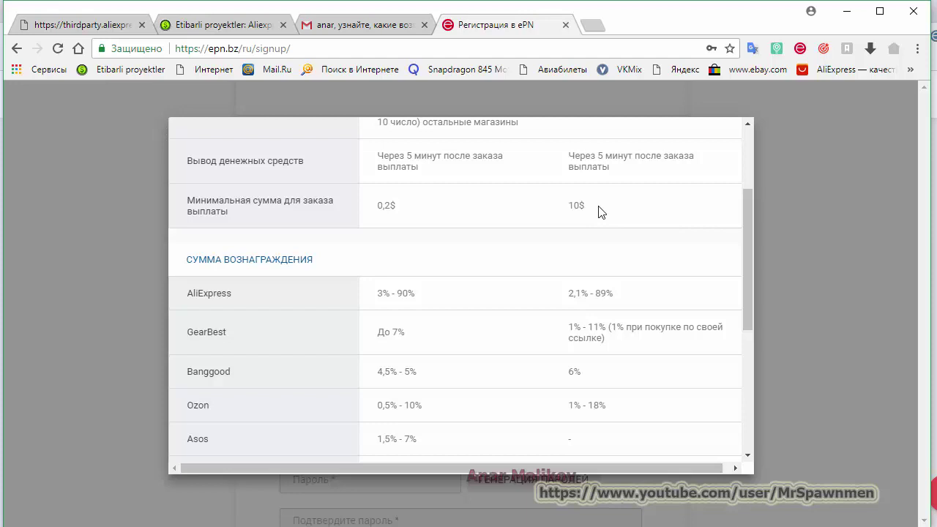
{"action": "scroll", "coordinate": [596, 216], "scroll_direction": "down", "scroll_amount": 1}
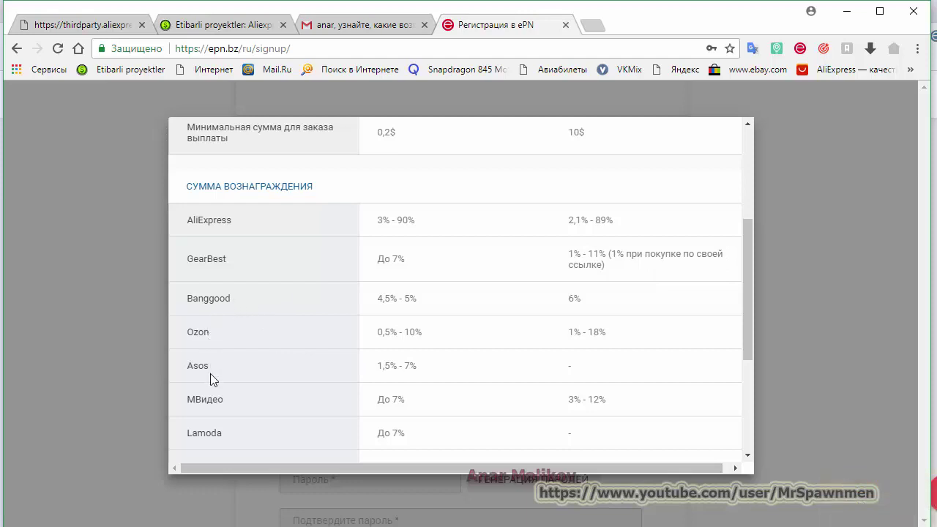
{"action": "scroll", "coordinate": [315, 362], "scroll_direction": "down", "scroll_amount": 2}
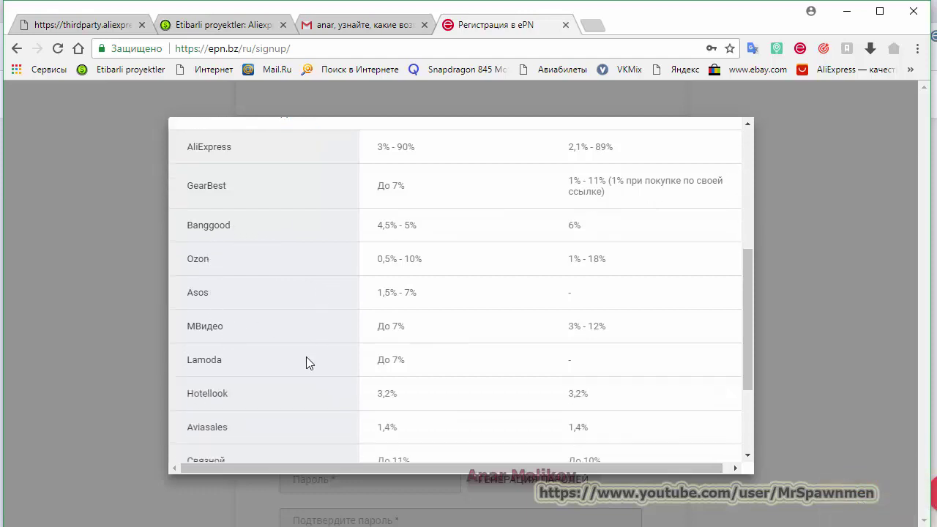
{"action": "scroll", "coordinate": [274, 382], "scroll_direction": "down", "scroll_amount": 2}
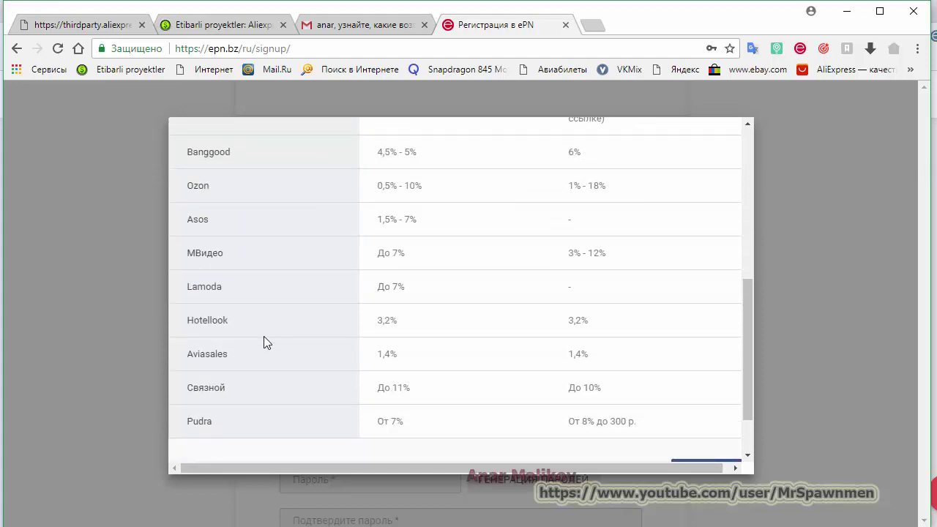
{"action": "scroll", "coordinate": [287, 359], "scroll_direction": "down", "scroll_amount": 1}
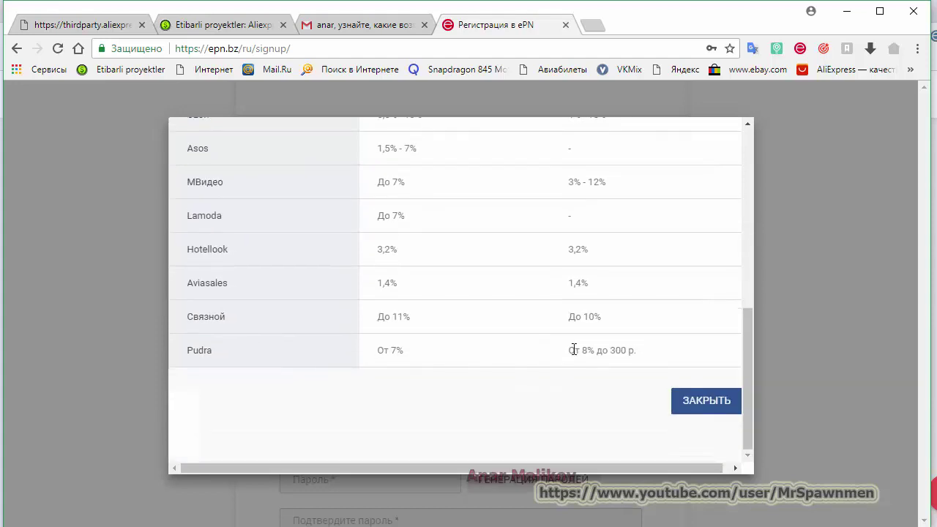
{"action": "scroll", "coordinate": [581, 395], "scroll_direction": "up", "scroll_amount": 6}
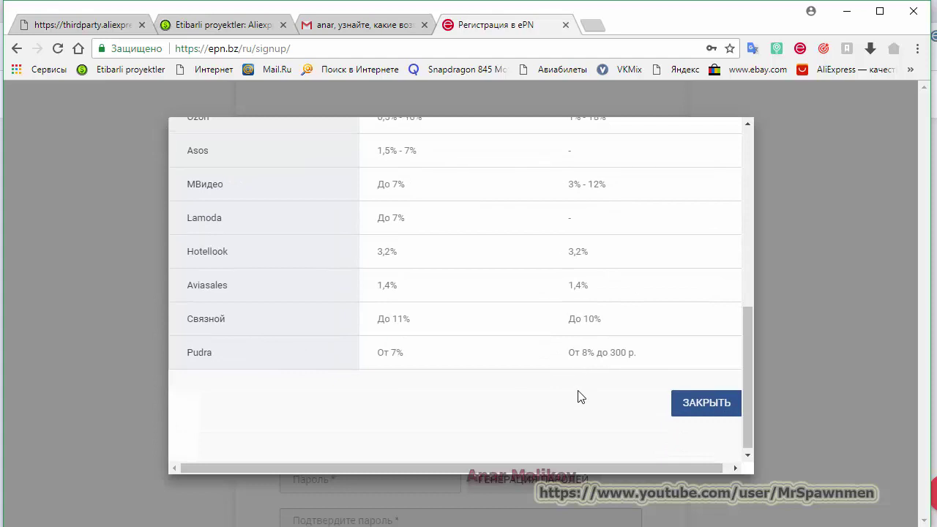
{"action": "left_click", "coordinate": [833, 275]}
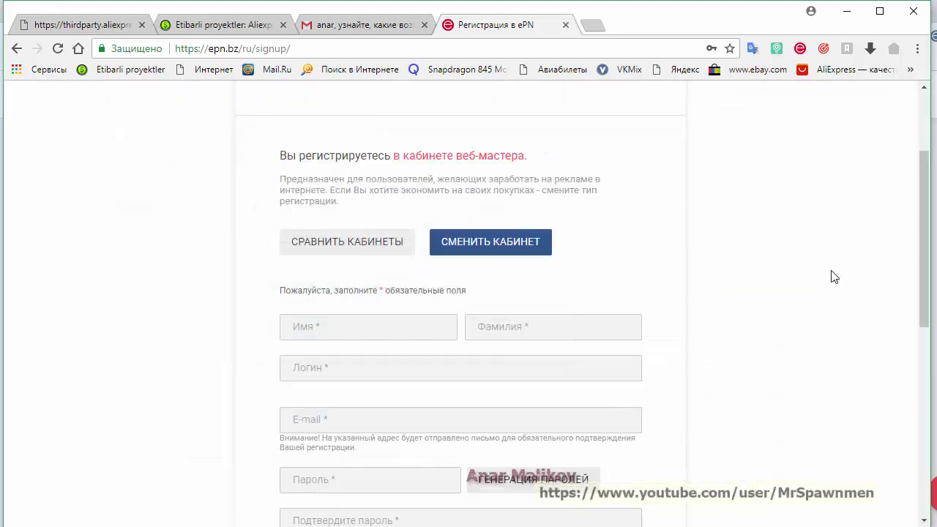
{"action": "scroll", "coordinate": [833, 276], "scroll_direction": "down", "scroll_amount": 2}
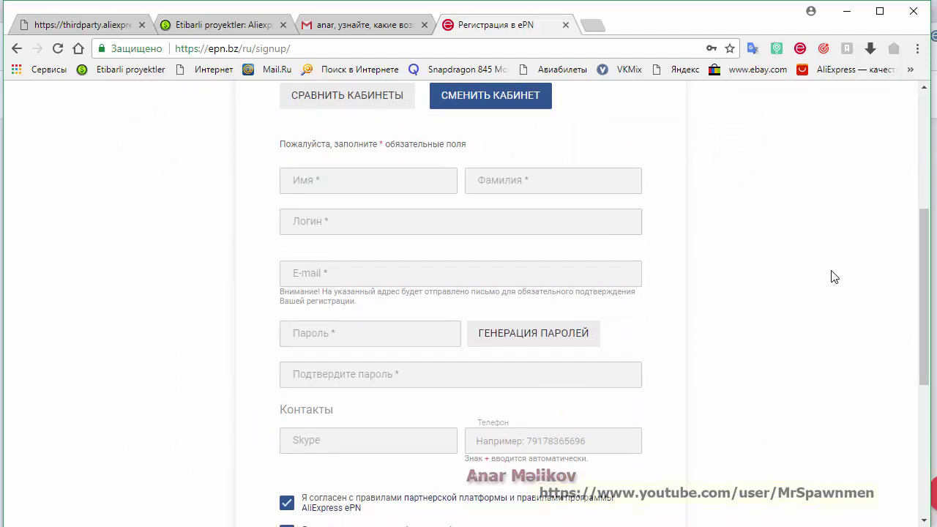
- Scroll back up and place the cursor in the first-name field of the webmaster form
{"action": "scroll", "coordinate": [833, 276], "scroll_direction": "up", "scroll_amount": 2}
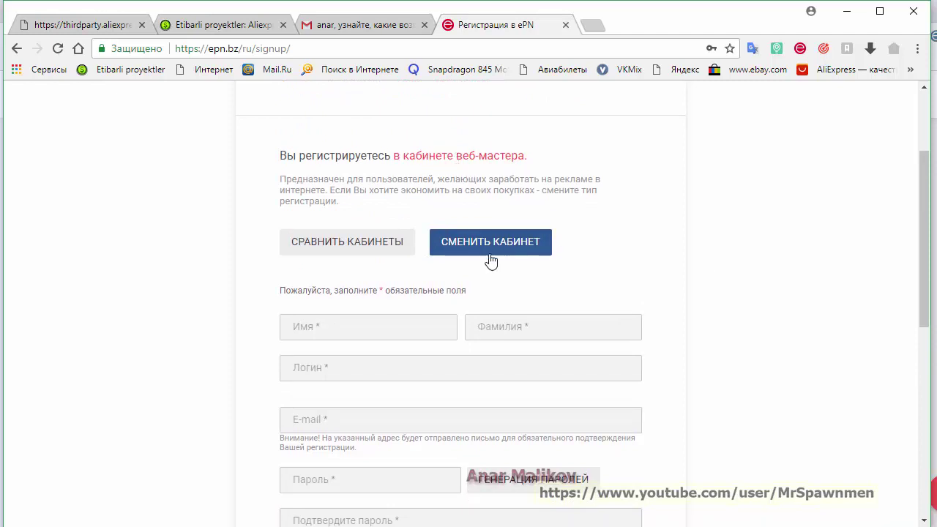
{"action": "left_click", "coordinate": [361, 329]}
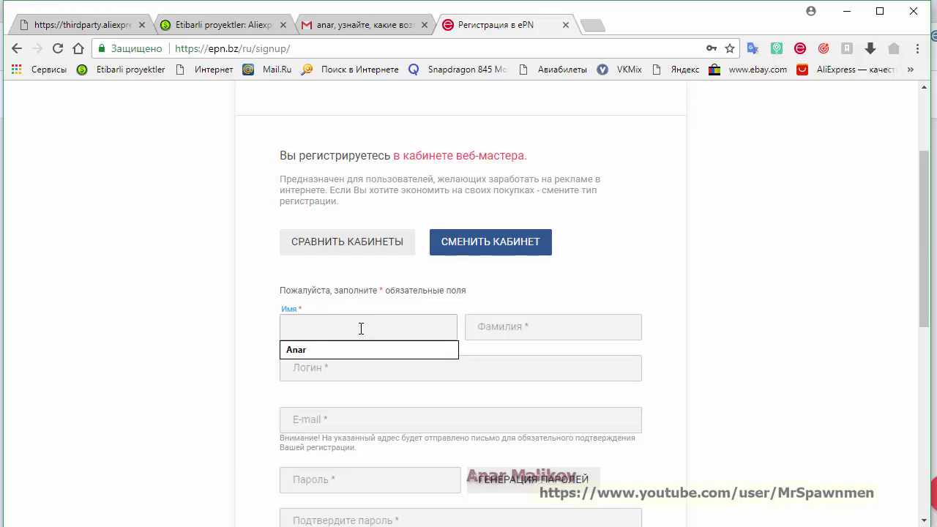
- Fill the first name from autofill, enter the surname, and type the e-mail address as login
{"action": "left_click", "coordinate": [369, 352]}
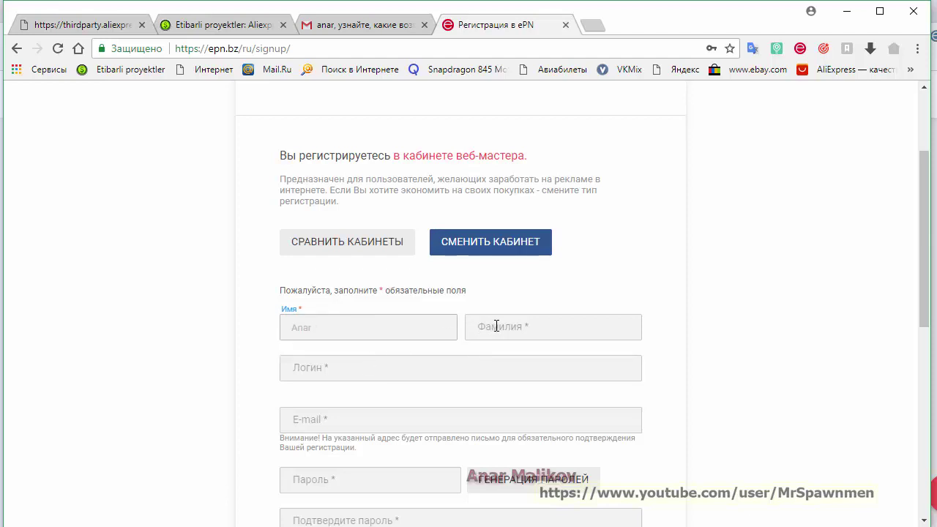
{"action": "left_click", "coordinate": [545, 327]}
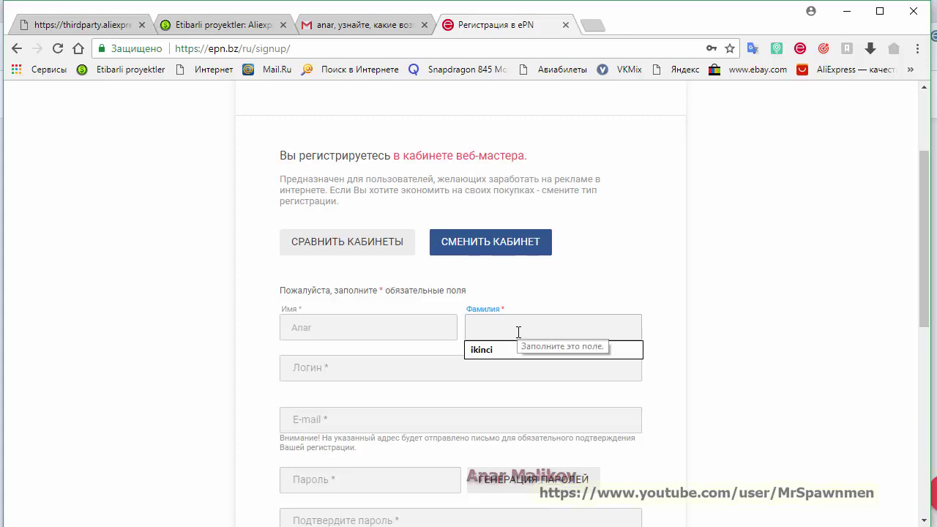
{"action": "type", "text": "Malikov"}
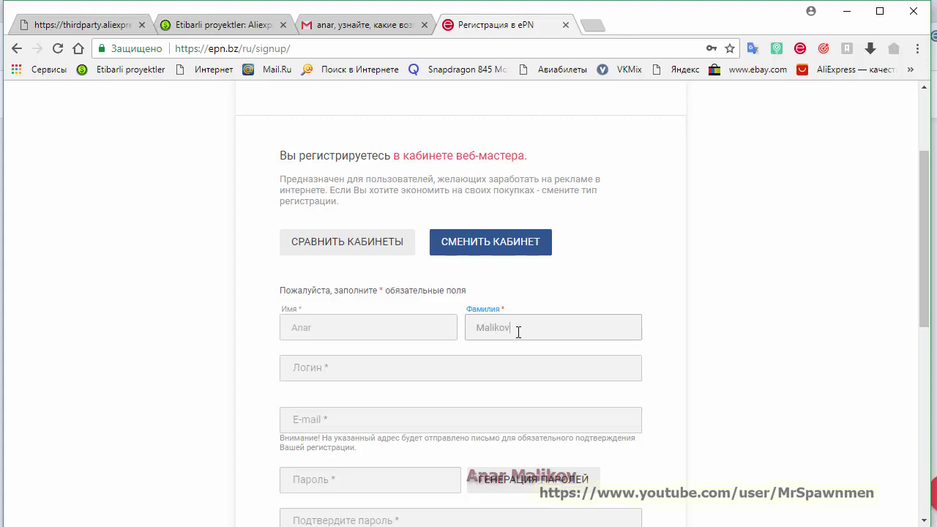
{"action": "left_click", "coordinate": [416, 367]}
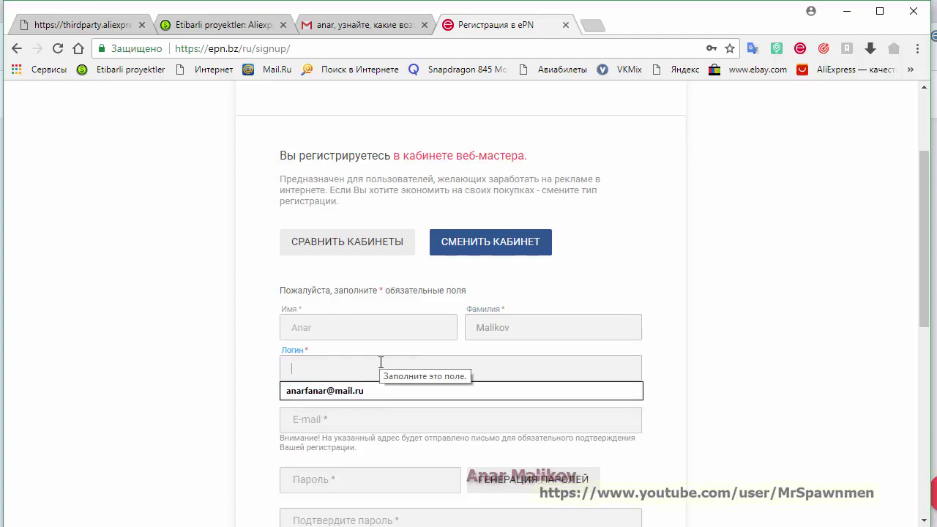
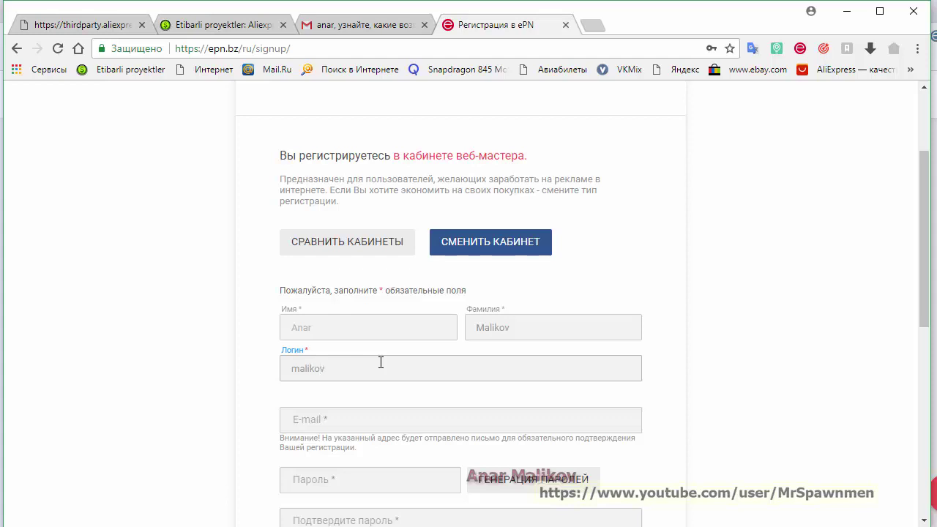
- Cut the address from the login field, paste it as the e-mail, and paste it back as login
{"action": "left_click_drag", "start_coordinate": [424, 368], "coordinate": [278, 368]}
{"action": "key", "text": "ctrl+c"}
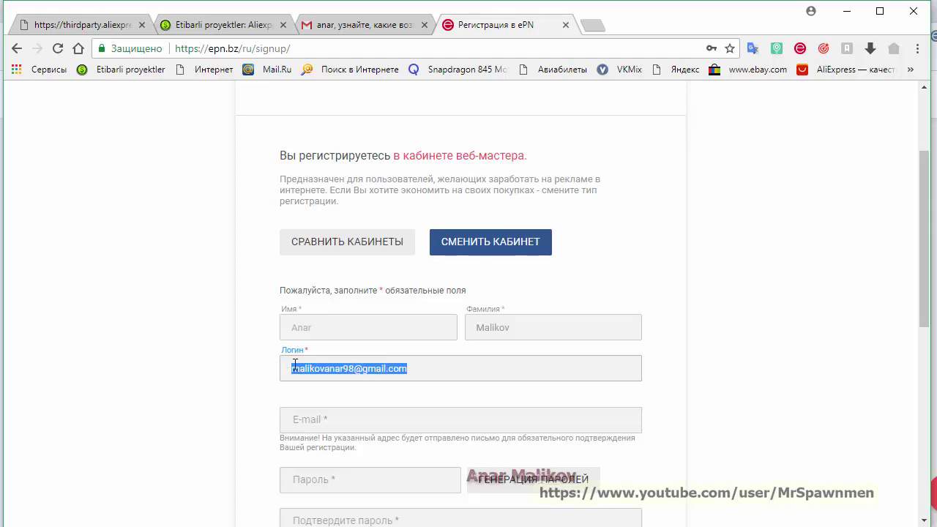
{"action": "right_click", "coordinate": [303, 368]}
{"action": "left_click", "coordinate": [387, 157]}
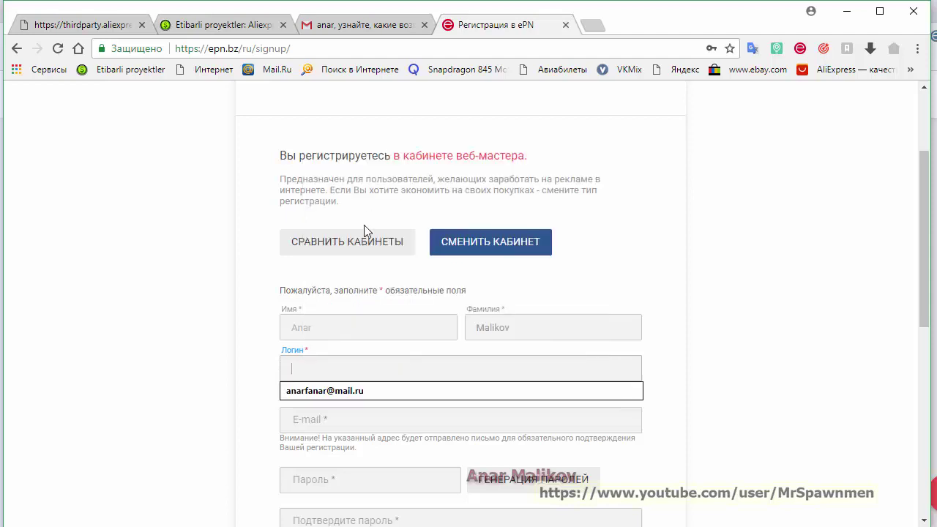
{"action": "left_click", "coordinate": [322, 422]}
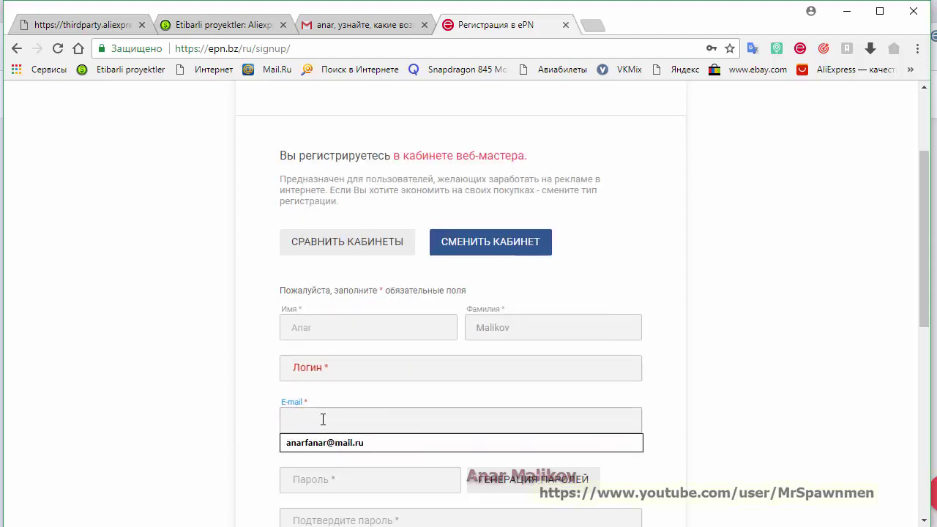
{"action": "key", "text": "ctrl+v"}
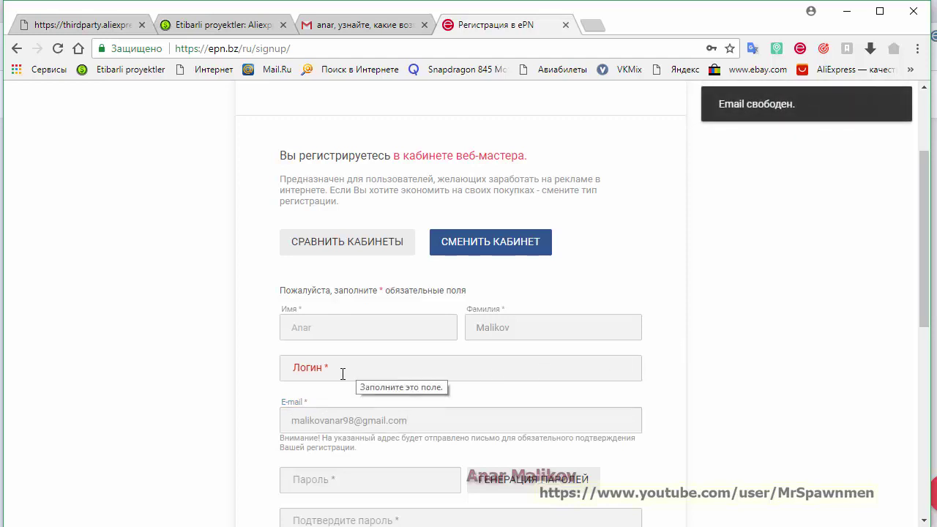
{"action": "left_click", "coordinate": [368, 373]}
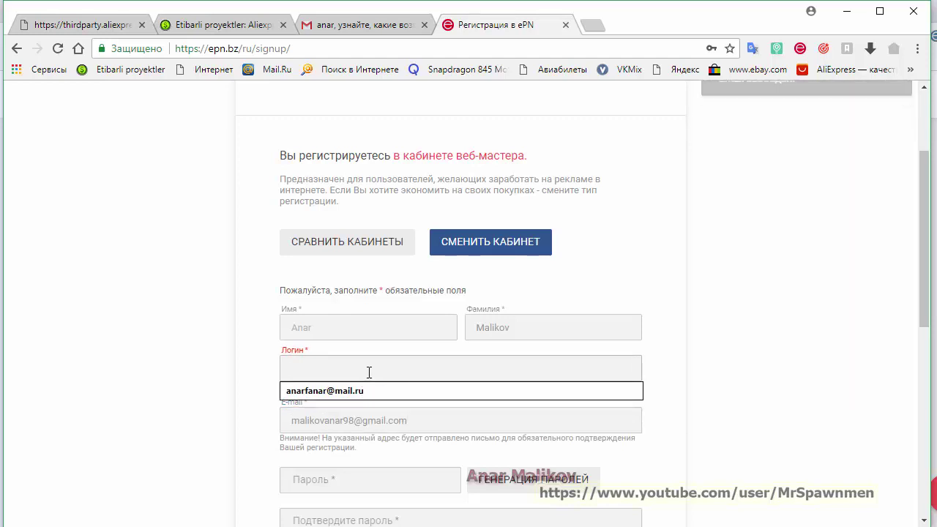
{"action": "key", "text": "ctrl+v"}
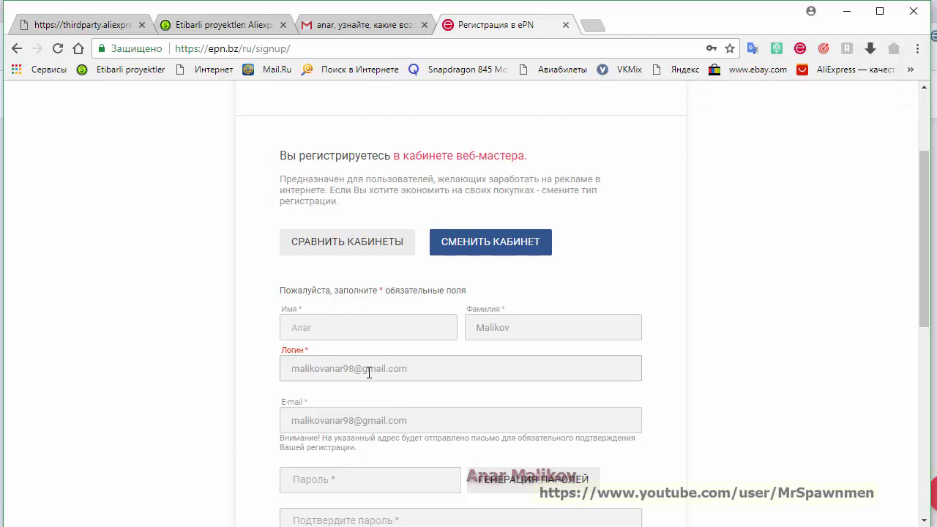
- Enter the account password and retype it in the password confirmation field
{"action": "left_click", "coordinate": [251, 409]}
{"action": "scroll", "coordinate": [251, 409], "scroll_direction": "down", "scroll_amount": 1}
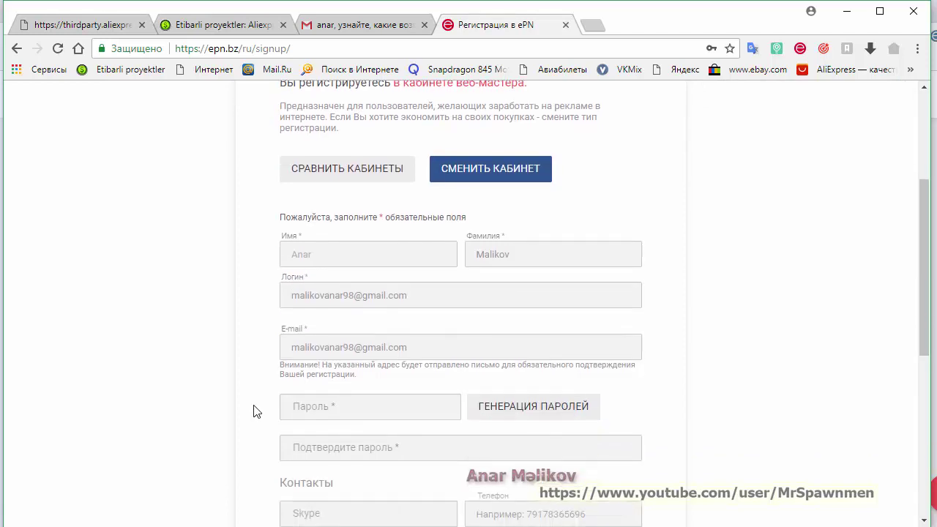
{"action": "left_click", "coordinate": [349, 412]}
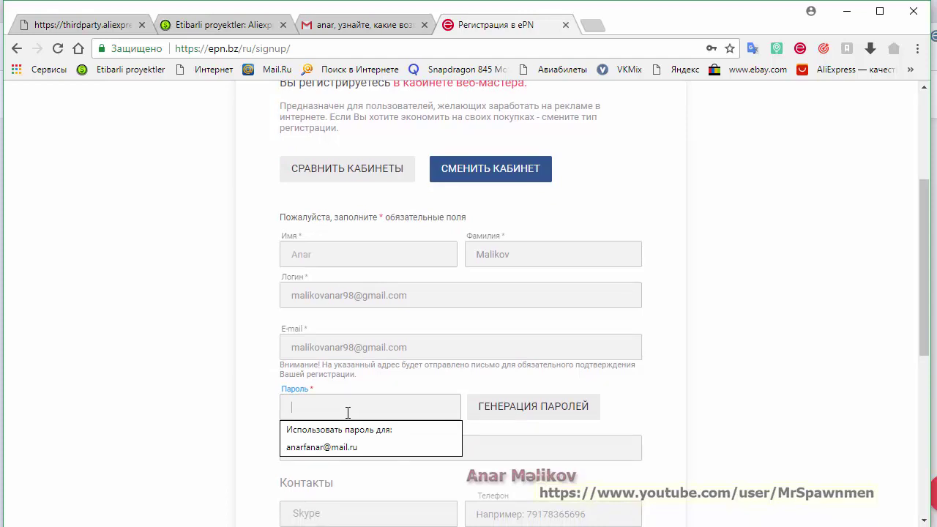
{"action": "type", "text": "******"}
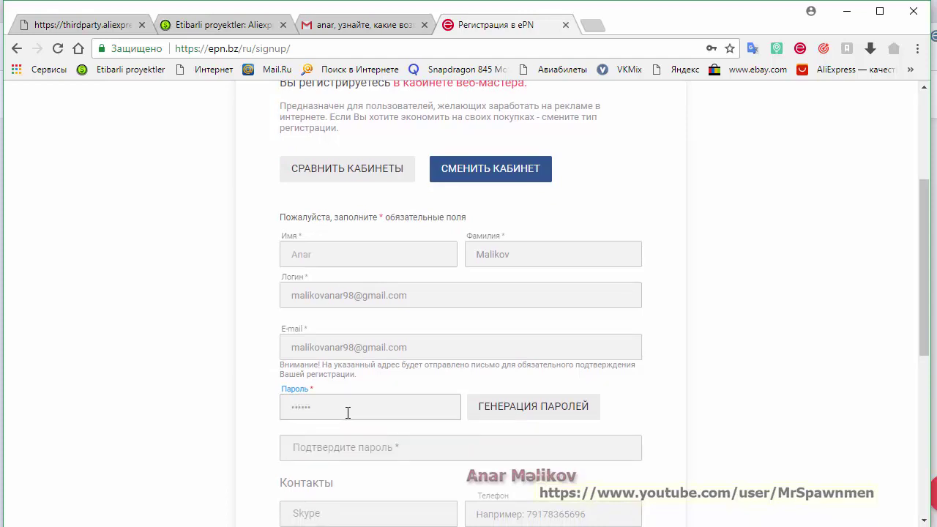
{"action": "type", "text": "****"}
{"action": "left_click", "coordinate": [377, 448]}
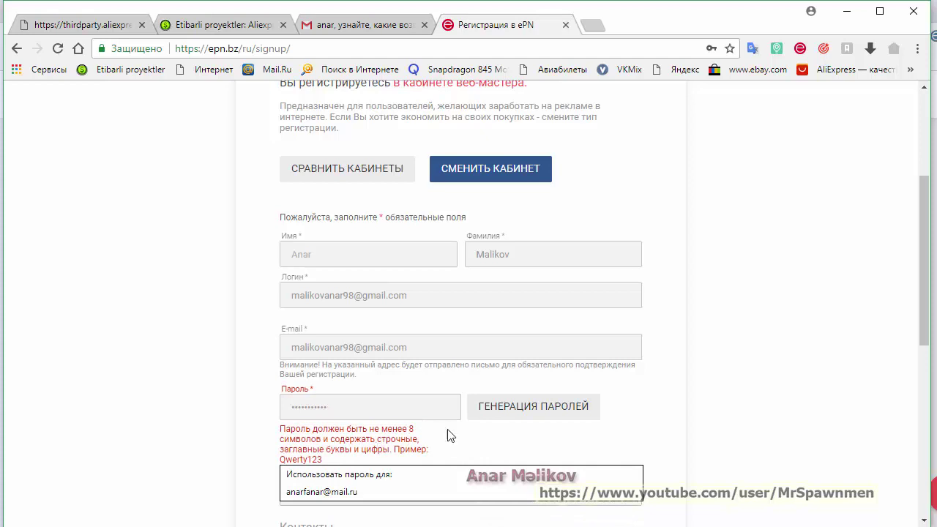
{"action": "scroll", "coordinate": [677, 443], "scroll_direction": "down", "scroll_amount": 2}
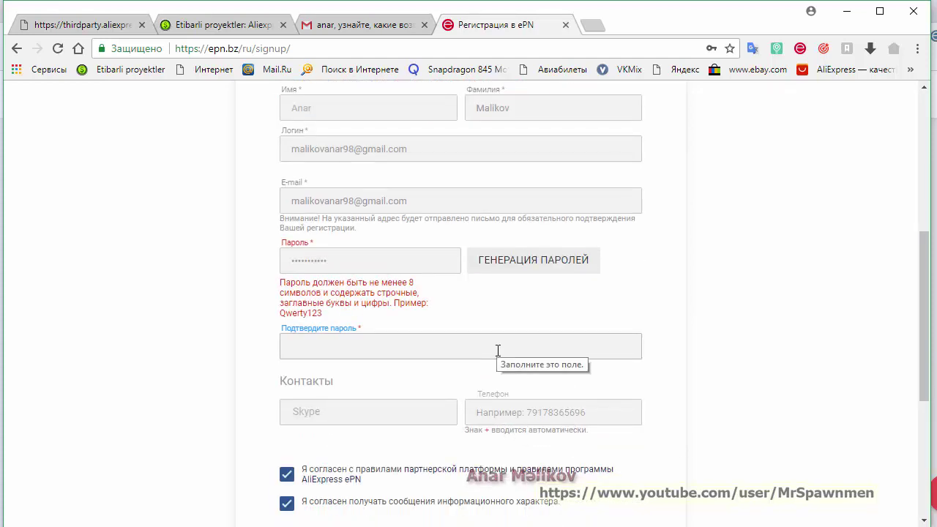
{"action": "type", "text": "•••••••"}
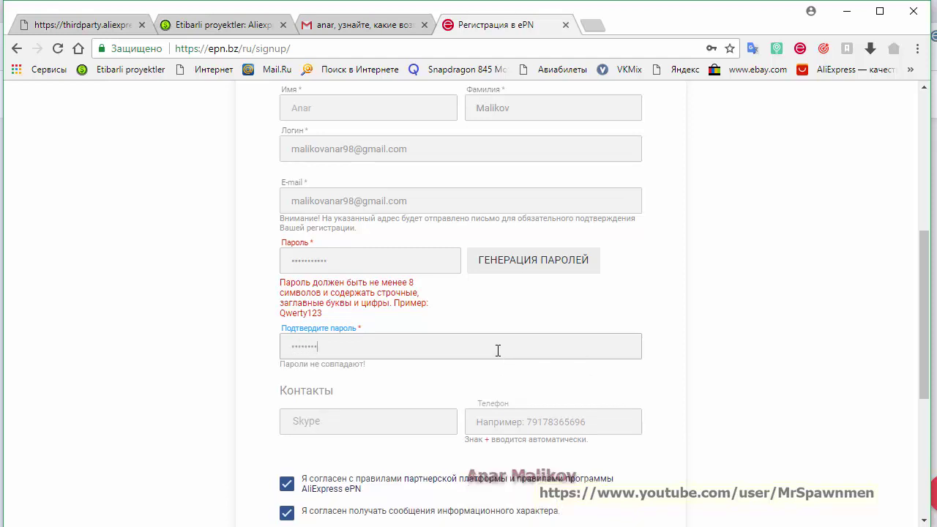
{"action": "type", "text": "•••"}
{"action": "left_click", "coordinate": [536, 423]}
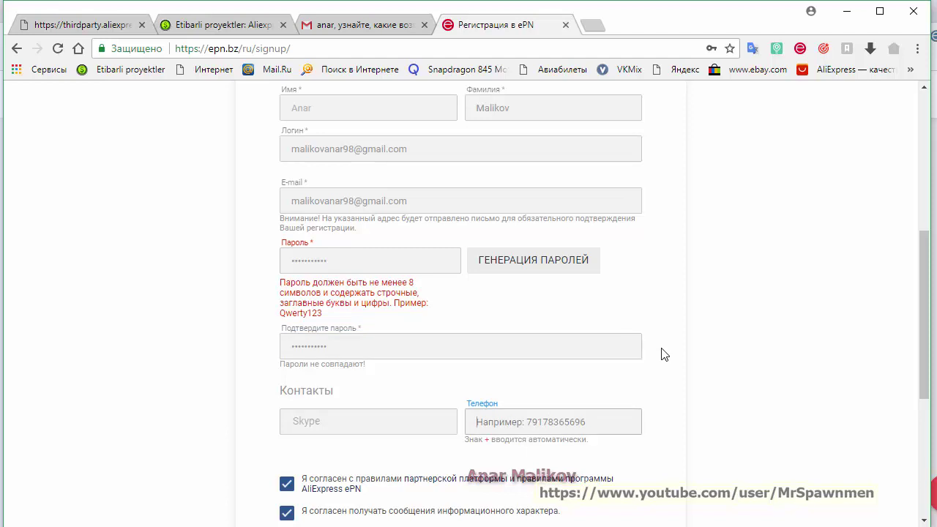
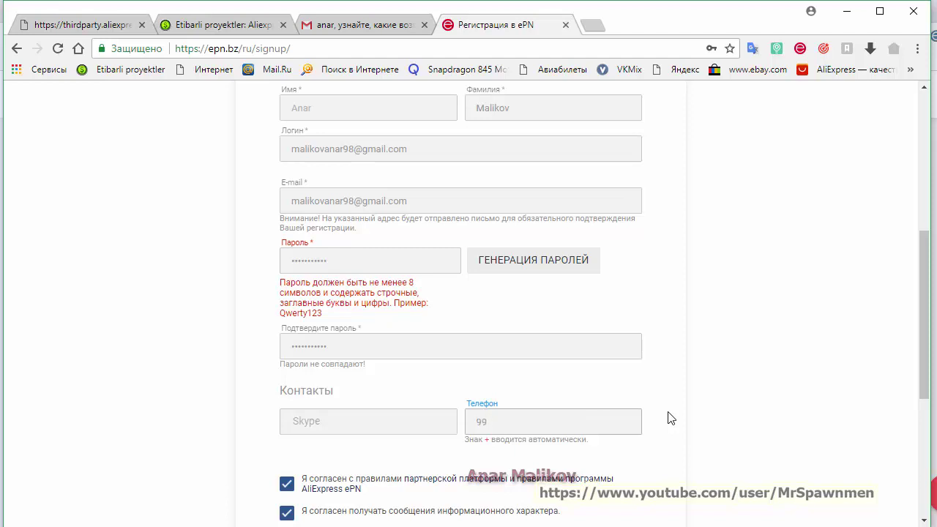
{"action": "left_click_drag", "start_coordinate": [572, 428], "coordinate": [320, 421]}
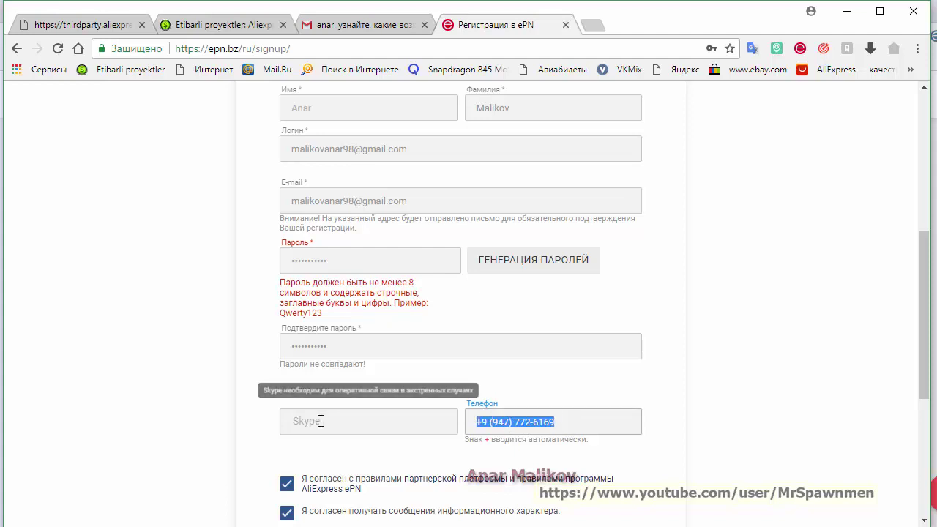
{"action": "key", "text": "BackSpace"}
{"action": "left_click", "coordinate": [700, 373]}
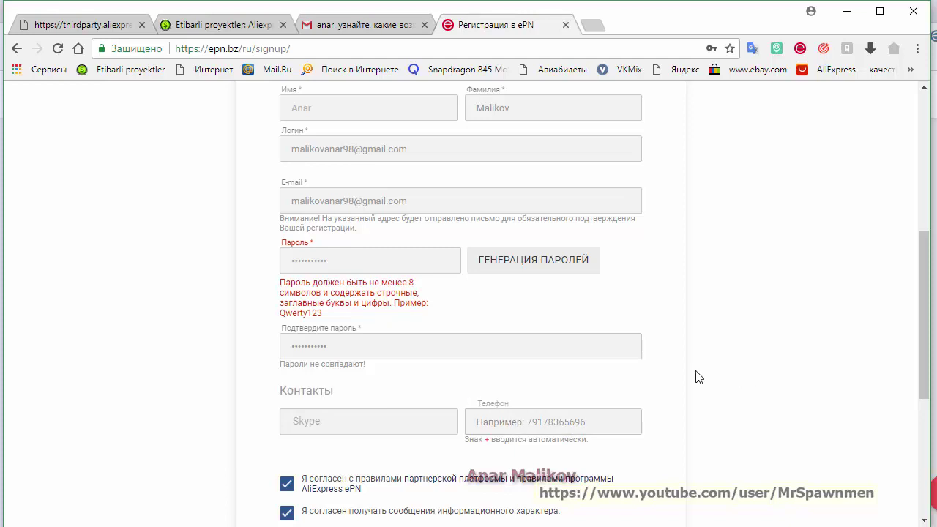
{"action": "scroll", "coordinate": [469, 344], "scroll_direction": "down", "scroll_amount": 3}
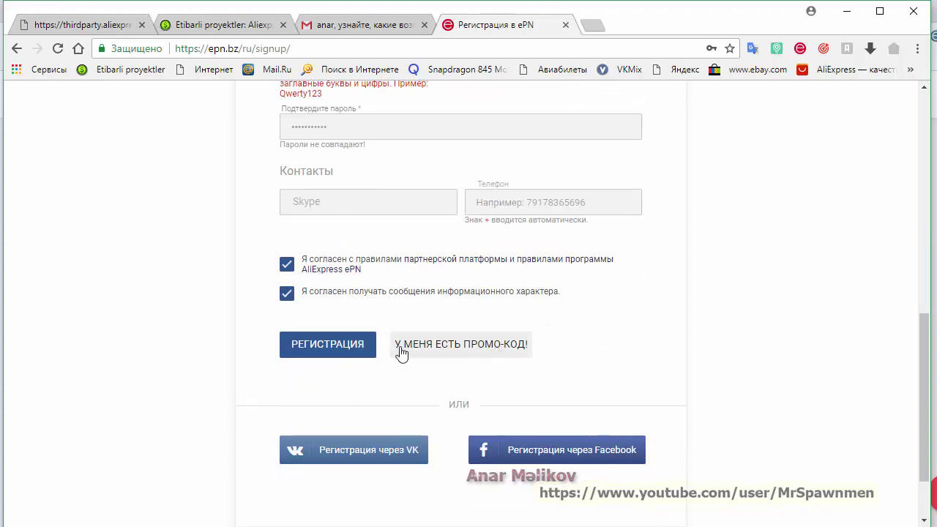
{"action": "left_click", "coordinate": [336, 353]}
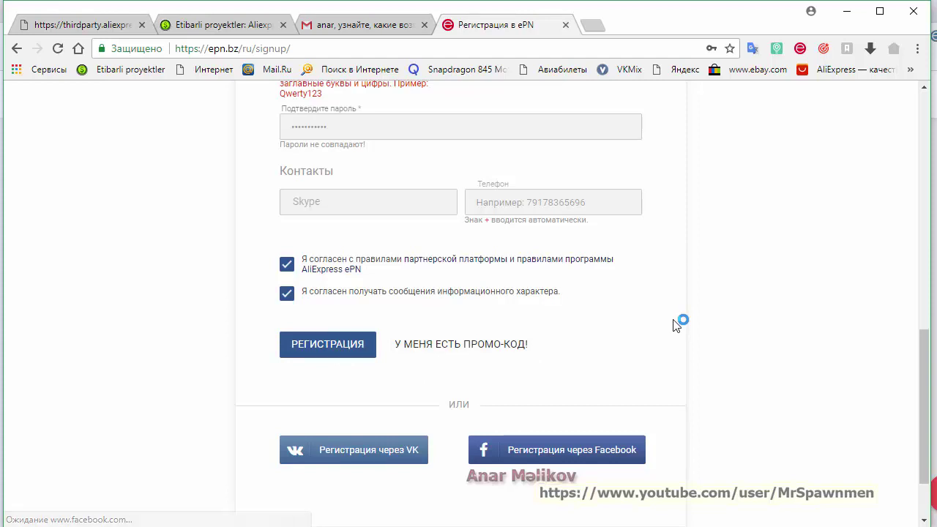
{"action": "left_click", "coordinate": [303, 351]}
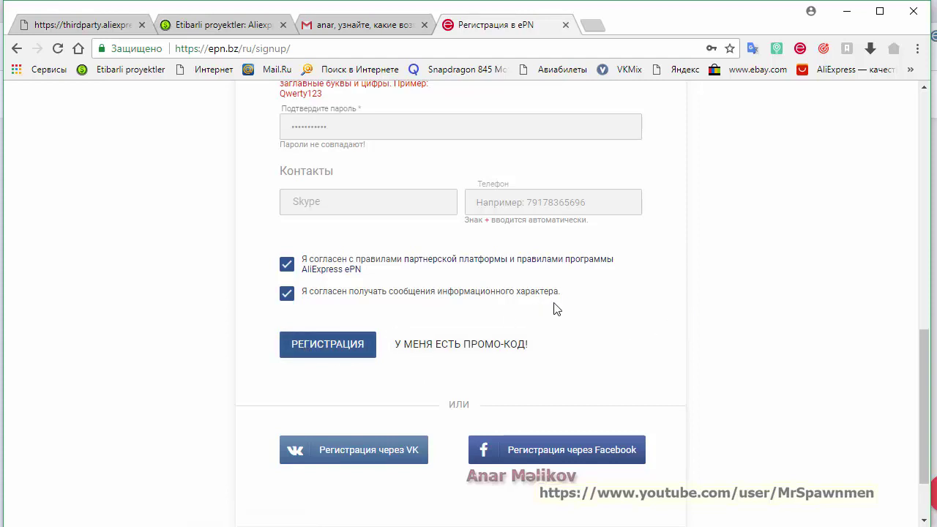
{"action": "scroll", "coordinate": [554, 309], "scroll_direction": "up", "scroll_amount": 1}
{"action": "scroll", "coordinate": [554, 309], "scroll_direction": "up", "scroll_amount": 2}
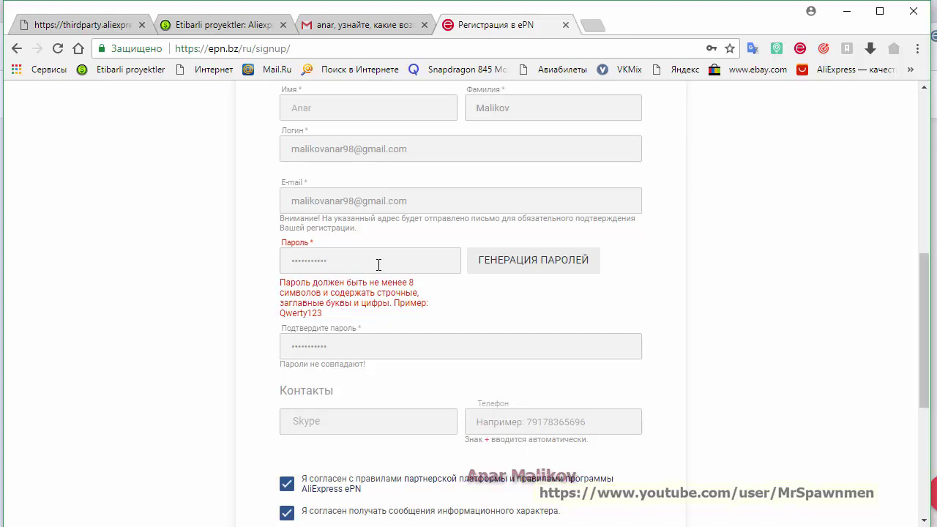
- Re-enter the account password in both the Пароль and Подтвердите пароль fields so they match
{"action": "left_click_drag", "start_coordinate": [359, 265], "coordinate": [217, 257]}
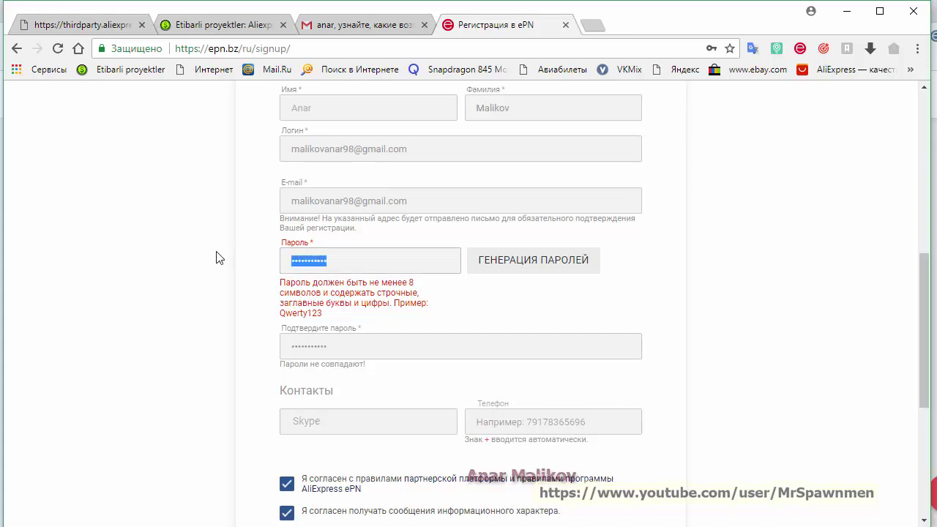
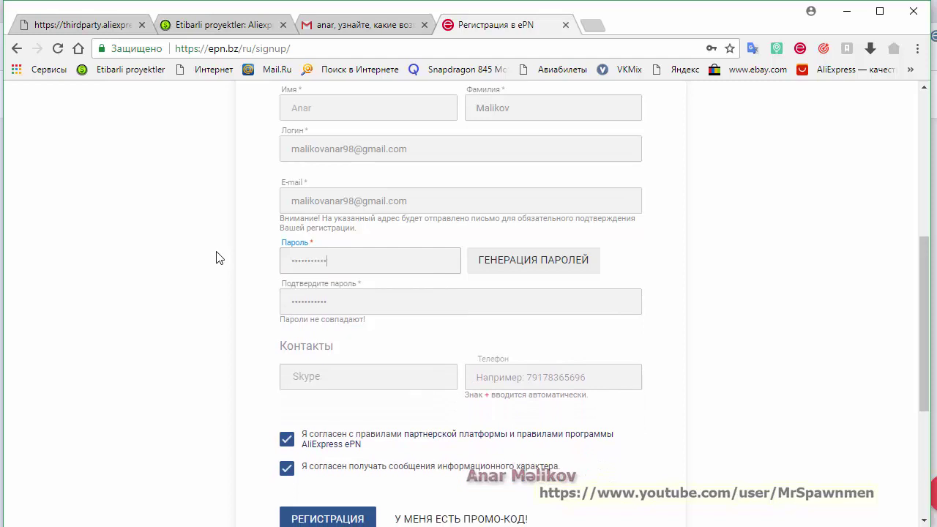
{"action": "double_click", "coordinate": [350, 296]}
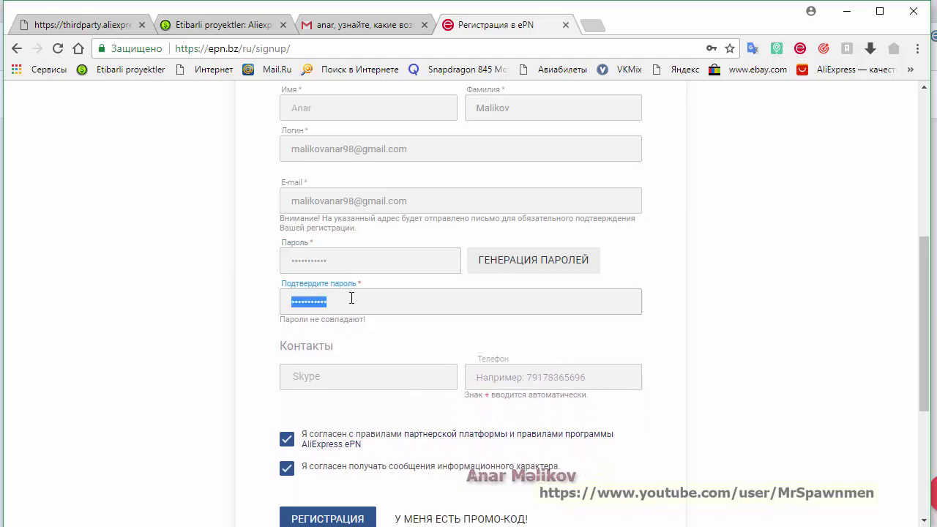
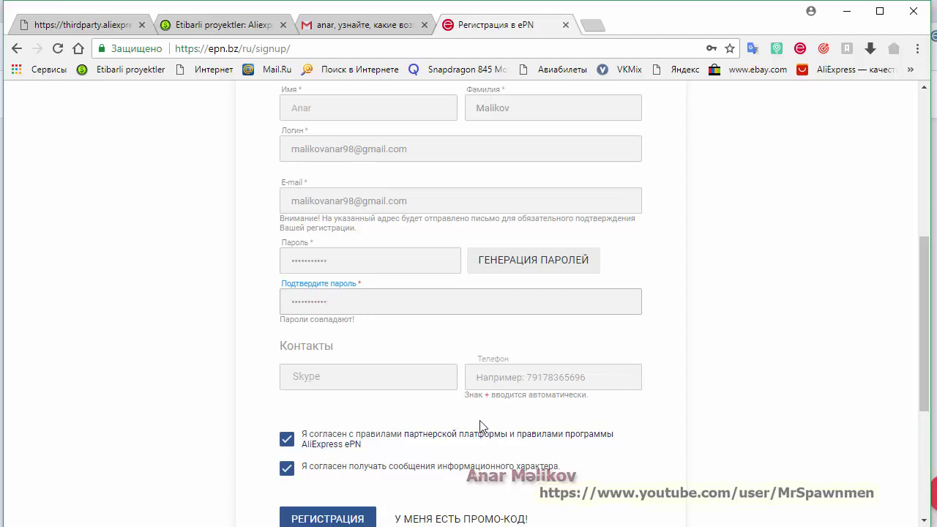
- Submit the webmaster registration with РЕГИСТРАЦИЯ and move to the Gmail tab
{"action": "left_click", "coordinate": [354, 519]}
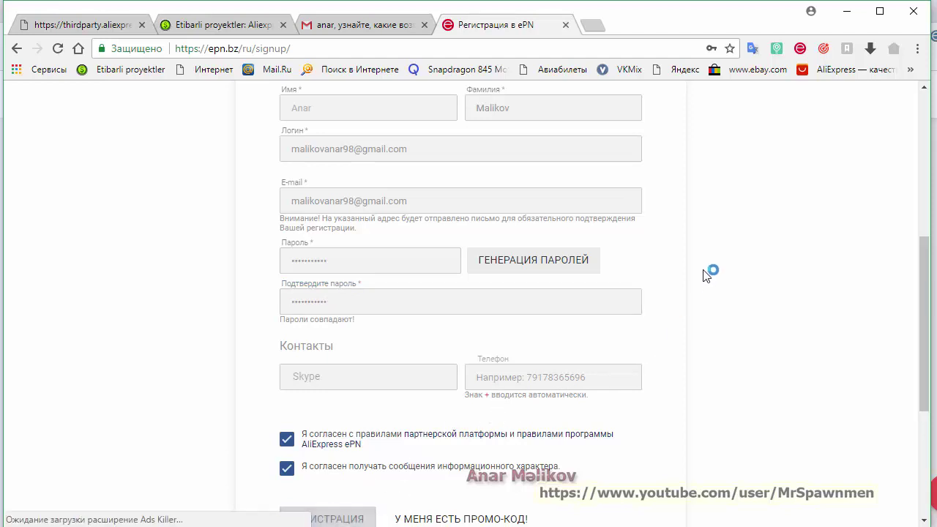
{"action": "scroll", "coordinate": [705, 276], "scroll_direction": "down", "scroll_amount": 1}
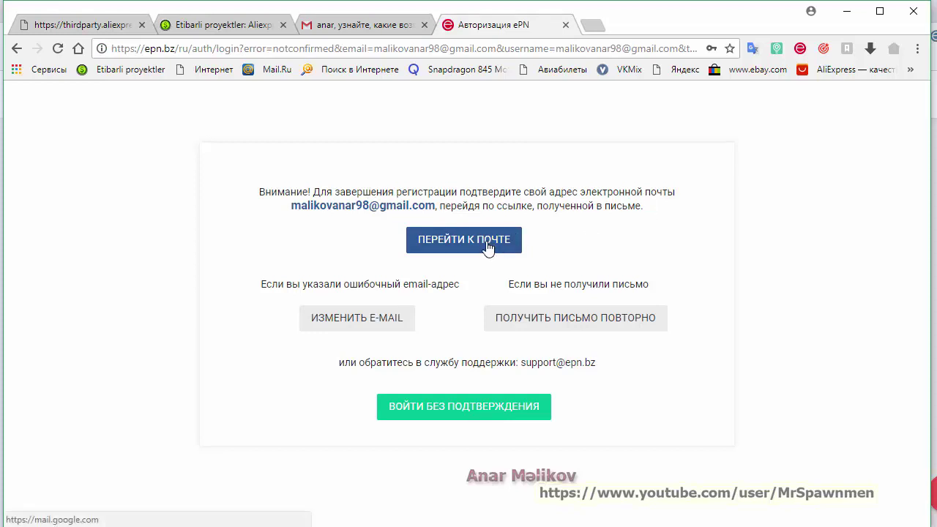
{"action": "left_click", "coordinate": [346, 29]}
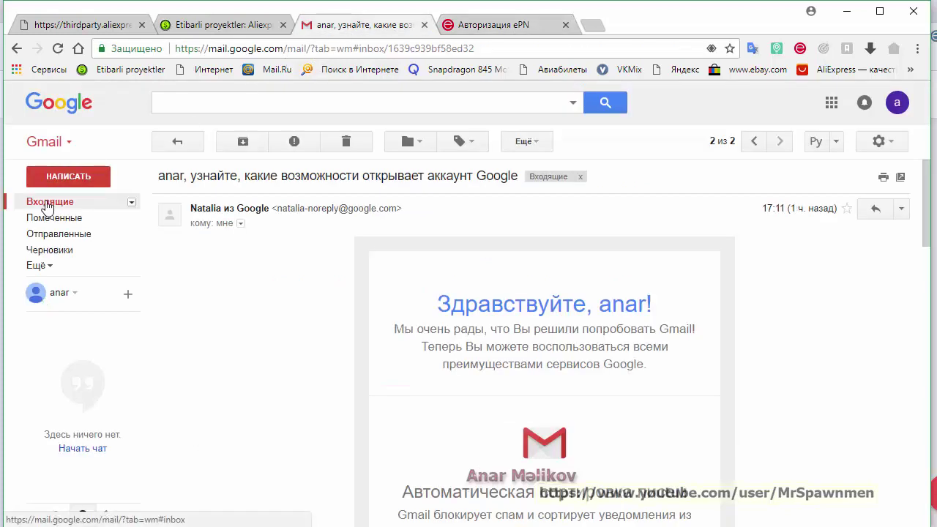
- Reach the mailbox via ПЕРЕЙТИ К ПОЧТЕ and open the ePN Team 'Активация аккаунта' email
{"action": "left_click", "coordinate": [45, 203]}
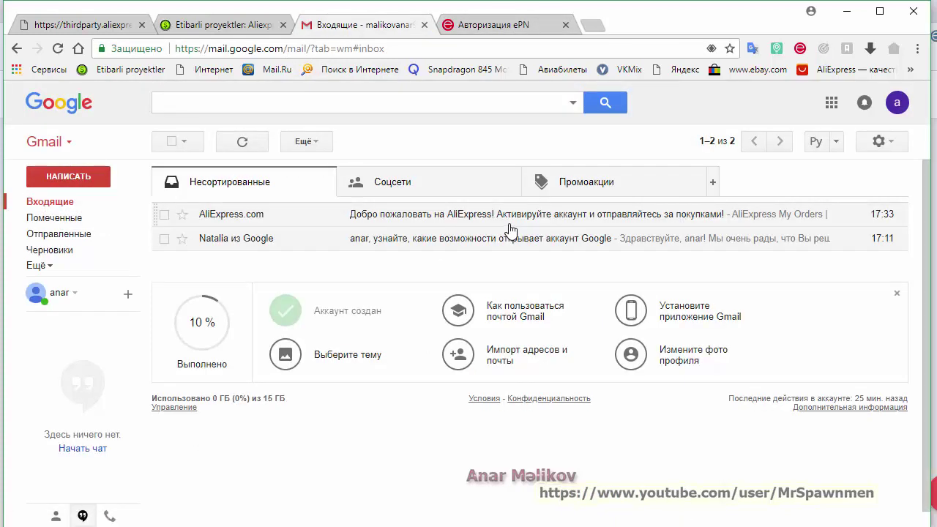
{"action": "left_click", "coordinate": [501, 27]}
{"action": "left_click", "coordinate": [483, 249]}
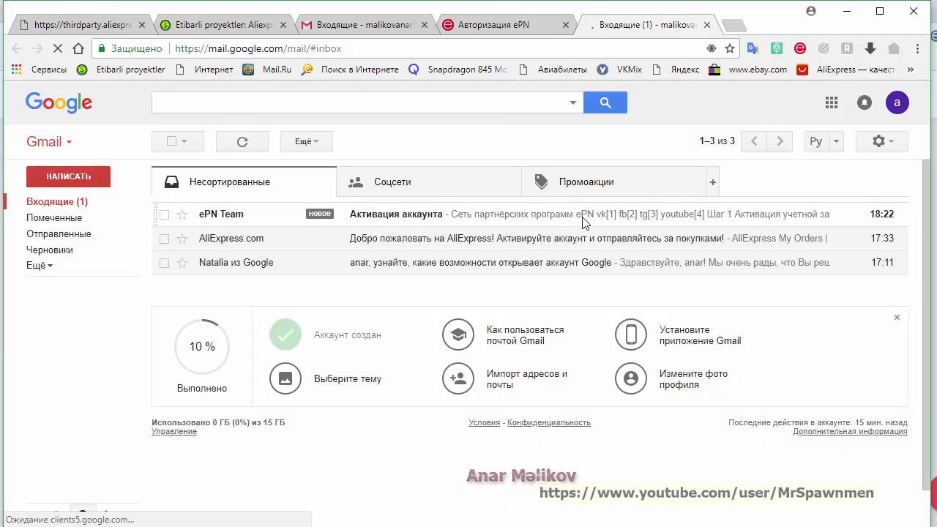
{"action": "left_click", "coordinate": [478, 221]}
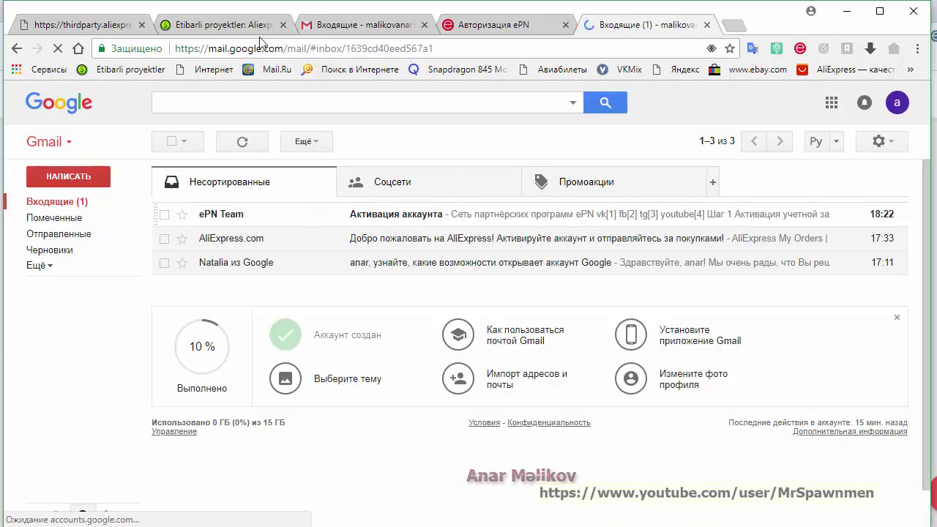
- Close the duplicate Gmail inbox tab, keeping the activation email tab
{"action": "left_click", "coordinate": [356, 28]}
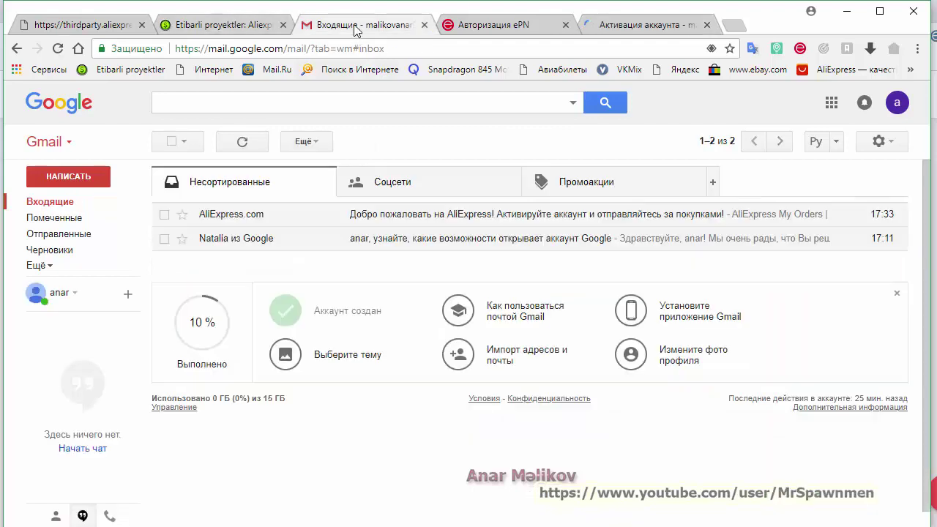
{"action": "left_click", "coordinate": [57, 48]}
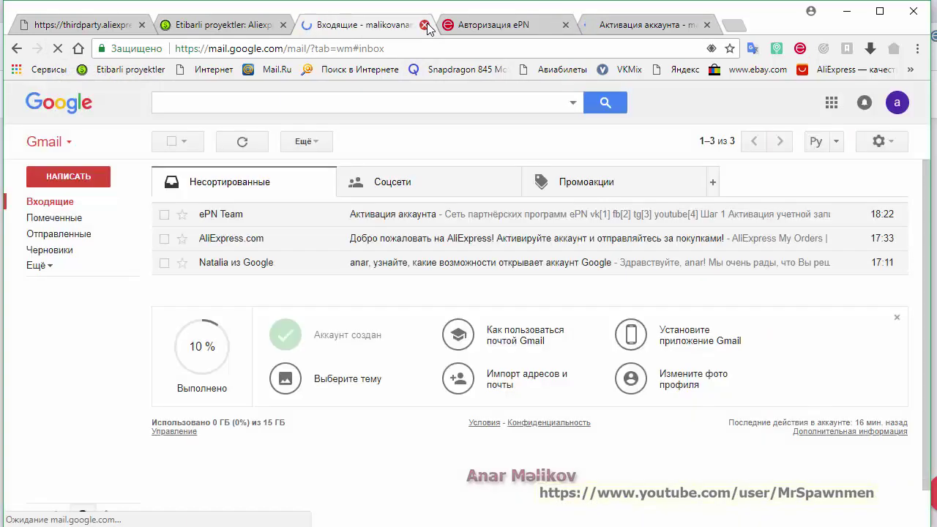
{"action": "left_click", "coordinate": [425, 25]}
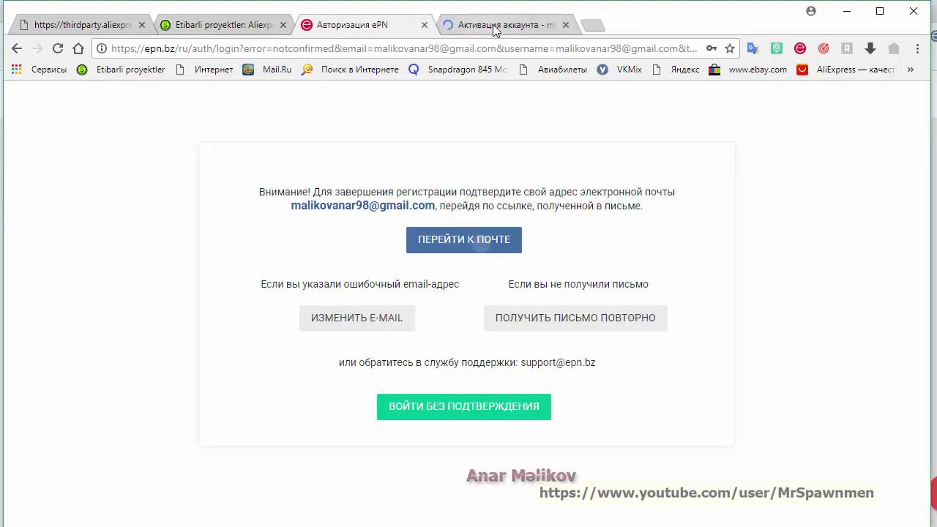
{"action": "left_click", "coordinate": [495, 25]}
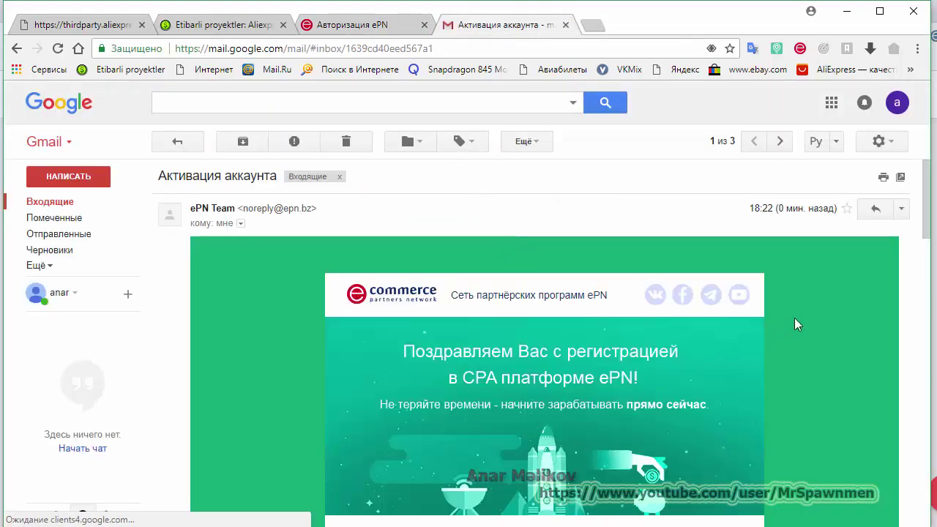
- Follow the Активировать link in the ePN activation email
{"action": "scroll", "coordinate": [795, 319], "scroll_direction": "down", "scroll_amount": 5}
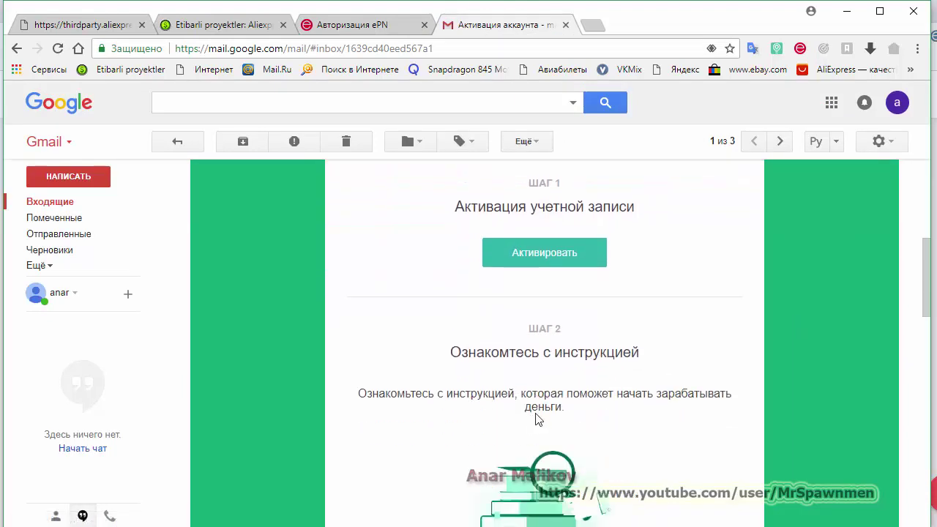
{"action": "scroll", "coordinate": [776, 373], "scroll_direction": "down", "scroll_amount": 3}
{"action": "scroll", "coordinate": [775, 368], "scroll_direction": "down", "scroll_amount": 3}
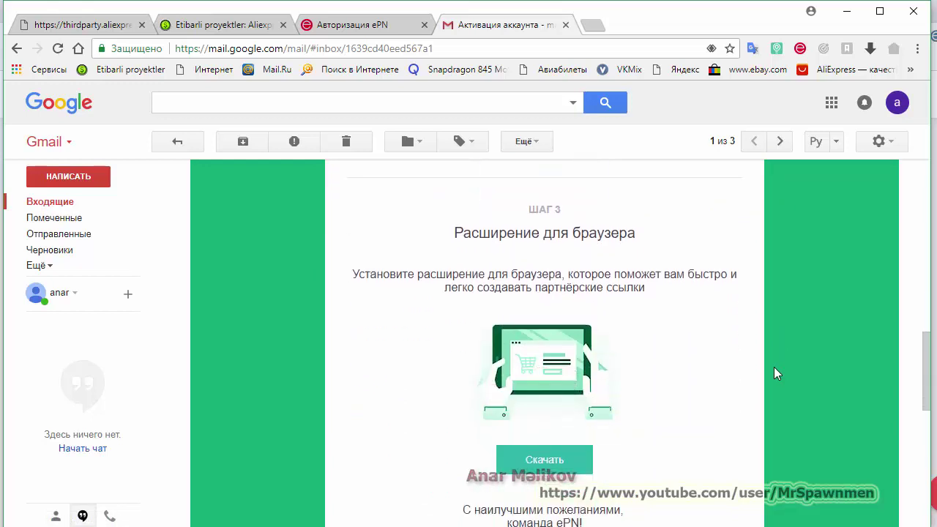
{"action": "scroll", "coordinate": [774, 367], "scroll_direction": "down", "scroll_amount": 3}
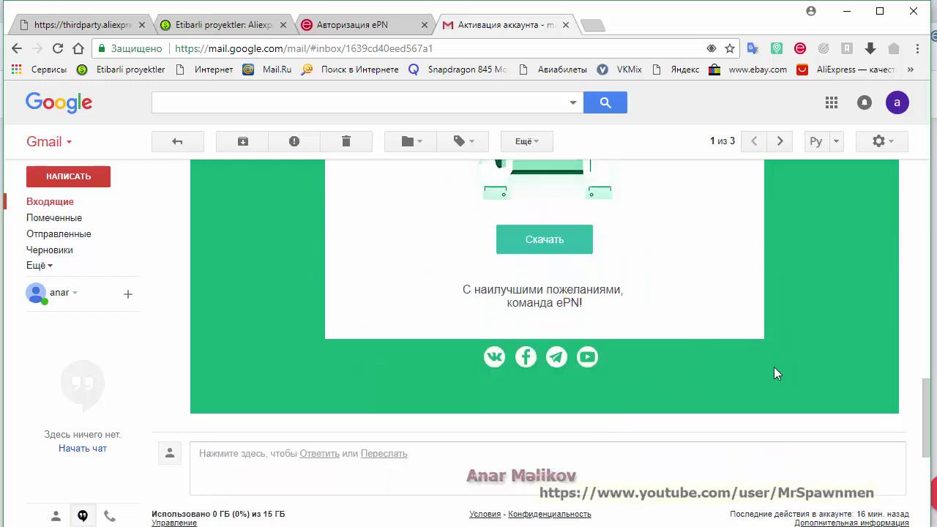
{"action": "scroll", "coordinate": [774, 367], "scroll_direction": "up", "scroll_amount": 4}
{"action": "scroll", "coordinate": [777, 374], "scroll_direction": "up", "scroll_amount": 8}
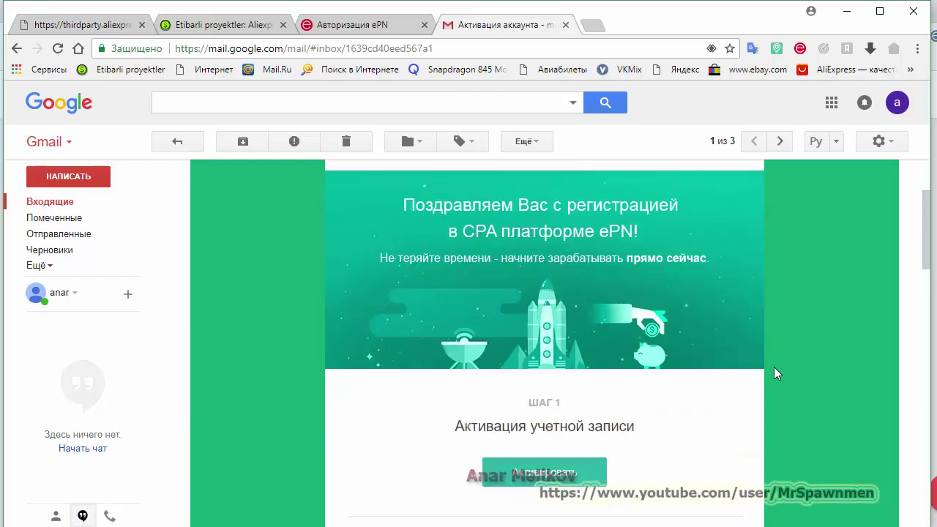
{"action": "left_click", "coordinate": [551, 474]}
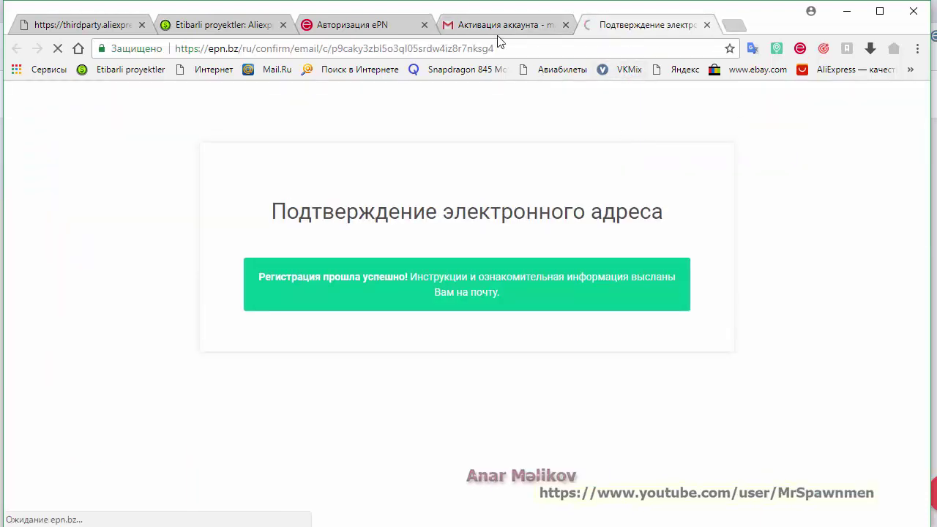
- Reload and then close the ePN e-mail confirmation tab
{"action": "left_click", "coordinate": [372, 27]}
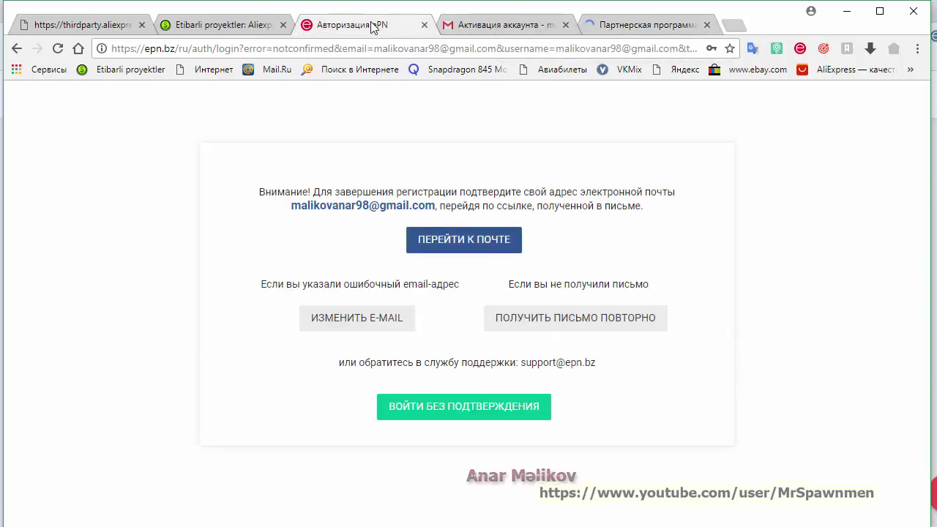
{"action": "left_click", "coordinate": [58, 48]}
{"action": "left_click", "coordinate": [654, 29]}
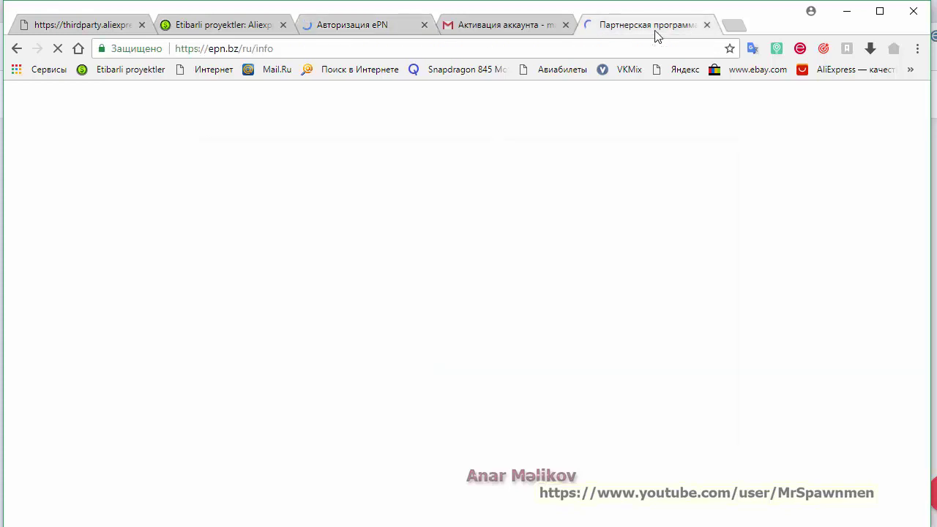
{"action": "left_click", "coordinate": [417, 28]}
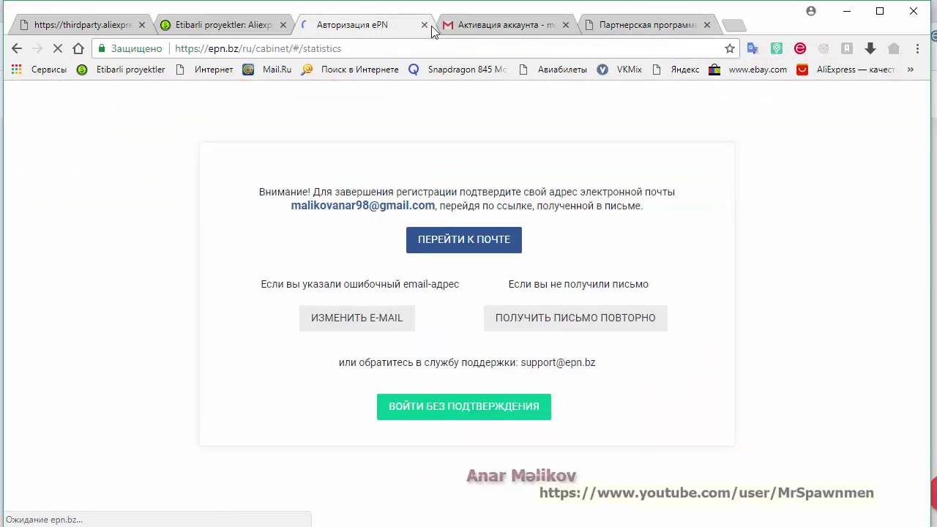
{"action": "left_click", "coordinate": [425, 25]}
- Browse the Партнерская программа page describing CPA, Revenue Sharing and combined earning models
{"action": "left_click", "coordinate": [505, 27]}
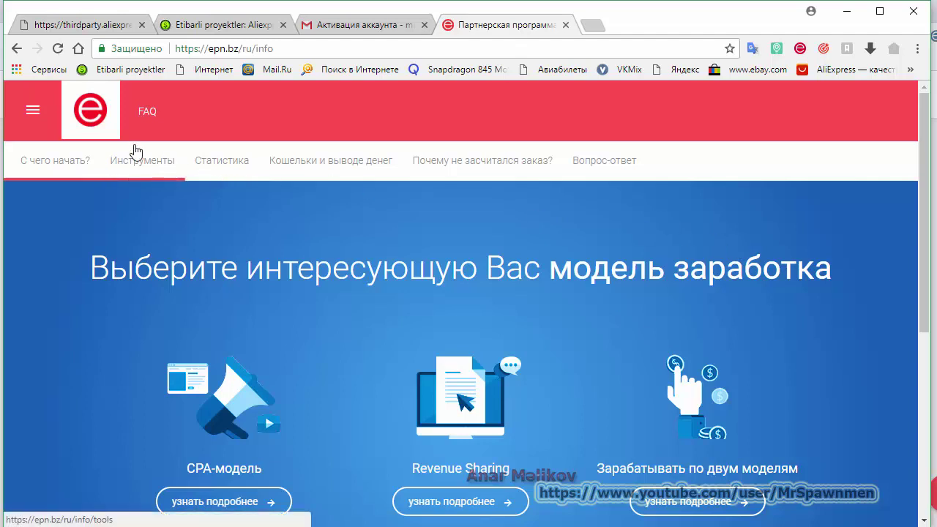
{"action": "scroll", "coordinate": [325, 293], "scroll_direction": "down", "scroll_amount": 1}
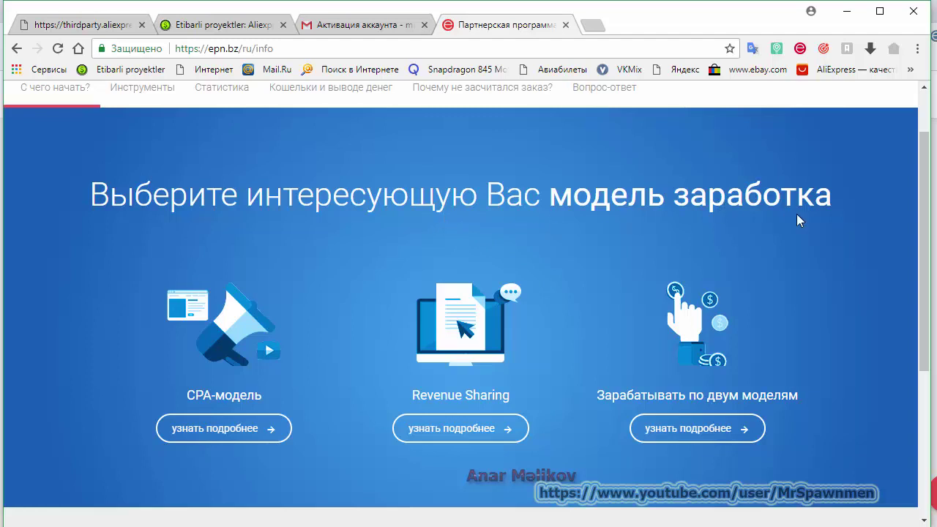
{"action": "scroll", "coordinate": [828, 213], "scroll_direction": "down", "scroll_amount": 3}
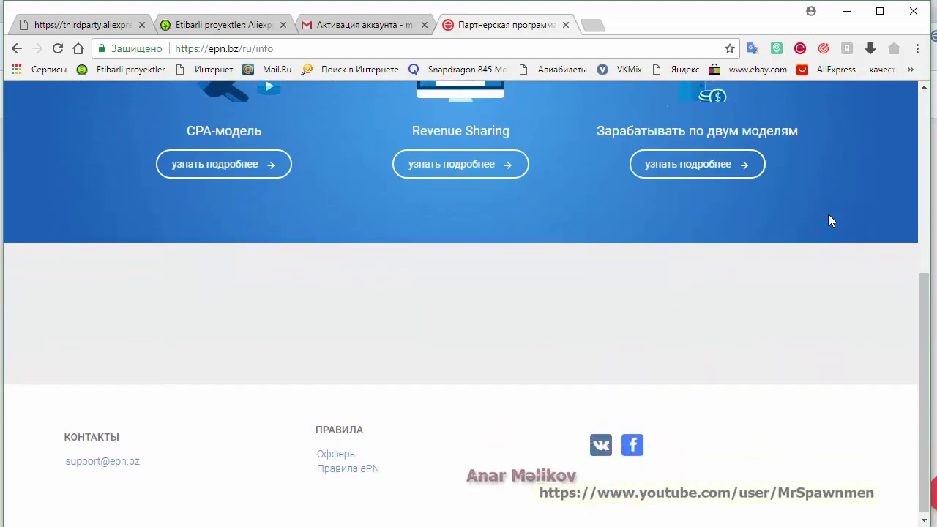
{"action": "scroll", "coordinate": [828, 214], "scroll_direction": "up", "scroll_amount": 5}
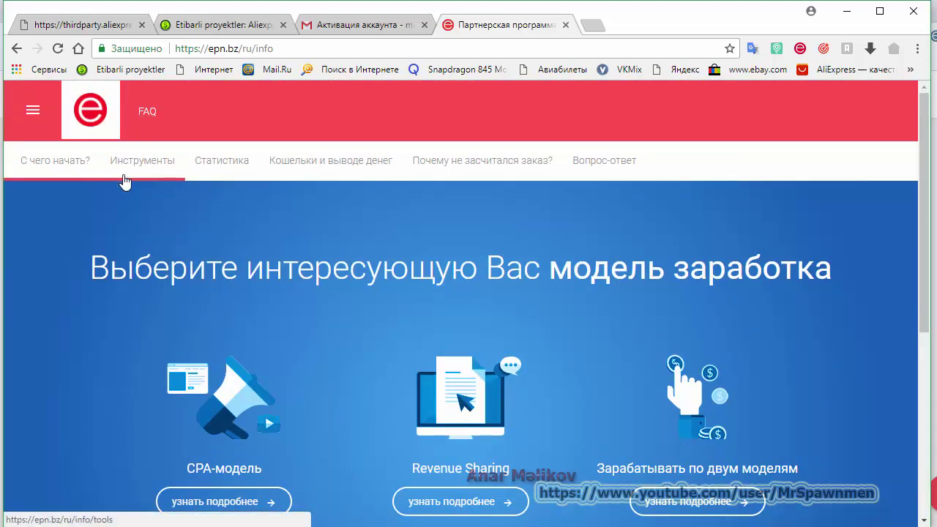
- Open the Инструменты help page and read through its contents
{"action": "left_click", "coordinate": [150, 174]}
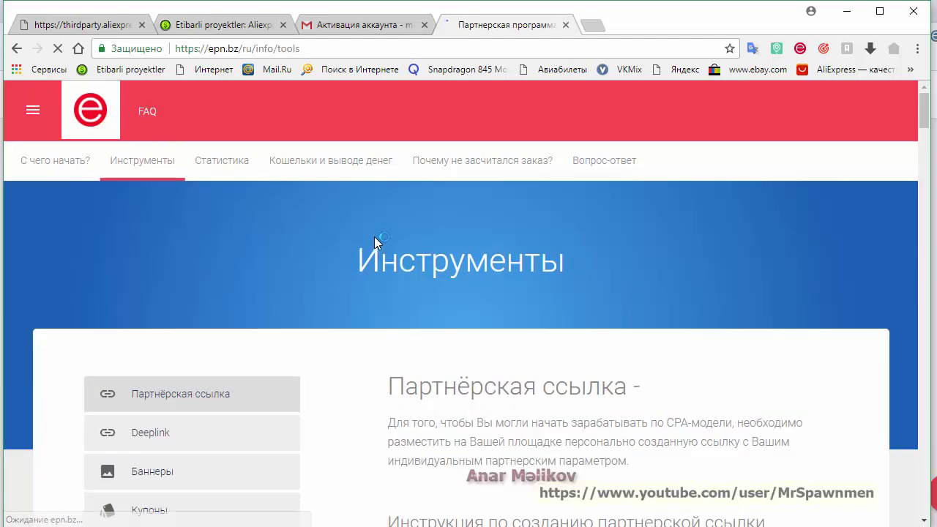
{"action": "scroll", "coordinate": [374, 237], "scroll_direction": "down", "scroll_amount": 2}
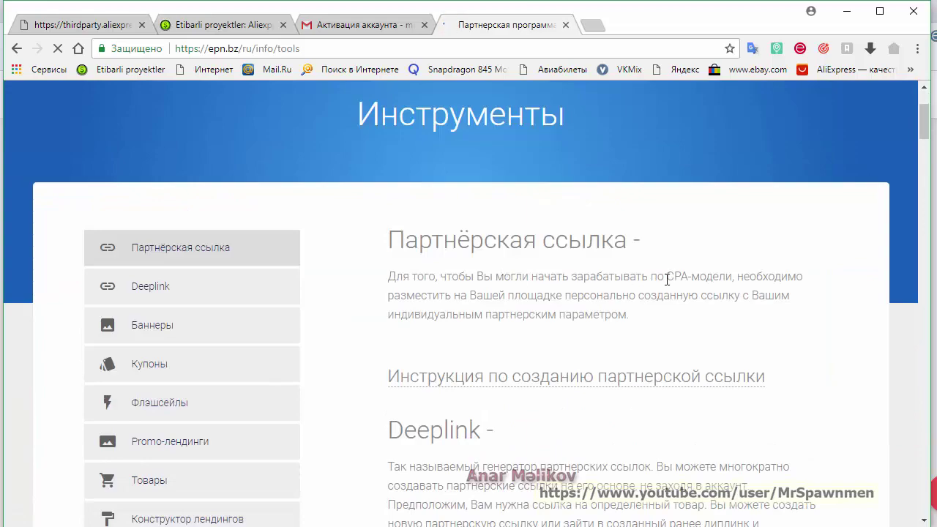
{"action": "scroll", "coordinate": [667, 280], "scroll_direction": "down", "scroll_amount": 2}
{"action": "scroll", "coordinate": [667, 280], "scroll_direction": "down", "scroll_amount": 4}
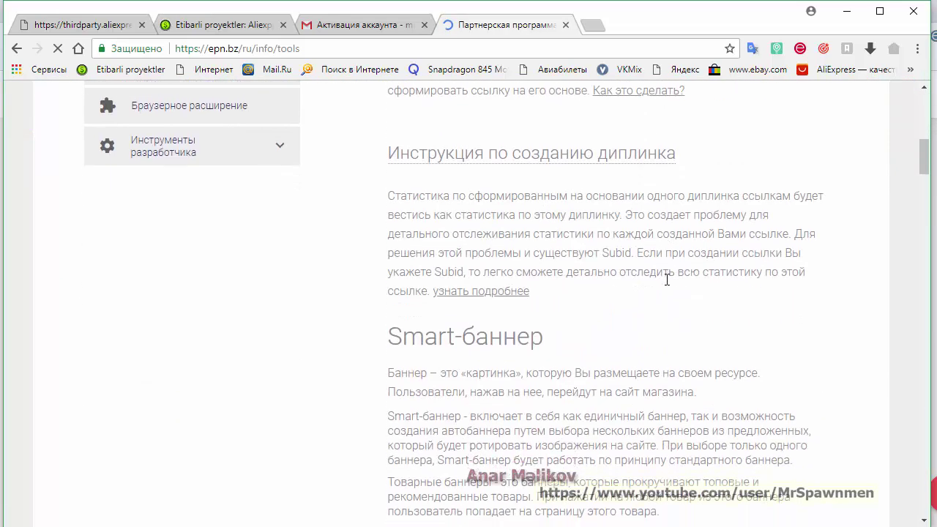
{"action": "scroll", "coordinate": [668, 283], "scroll_direction": "down", "scroll_amount": 8}
{"action": "scroll", "coordinate": [667, 286], "scroll_direction": "down", "scroll_amount": 5}
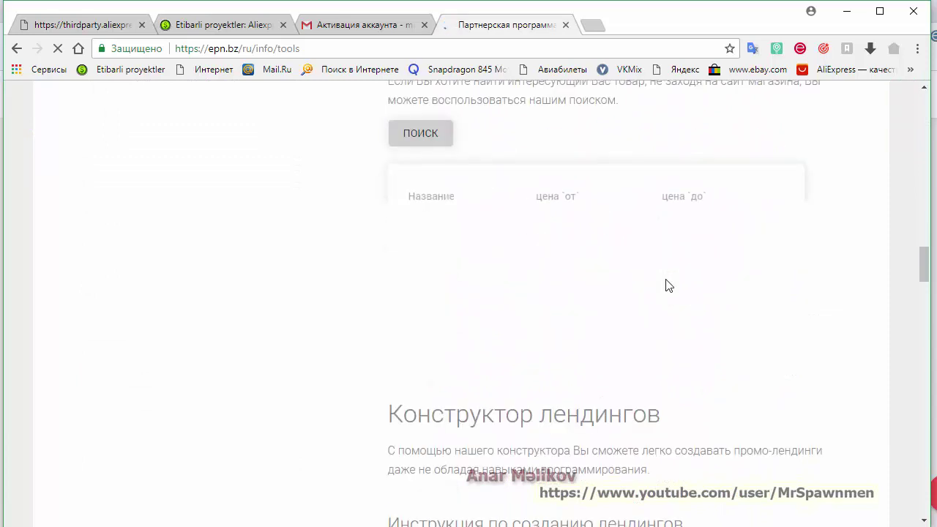
{"action": "scroll", "coordinate": [668, 286], "scroll_direction": "up", "scroll_amount": 3}
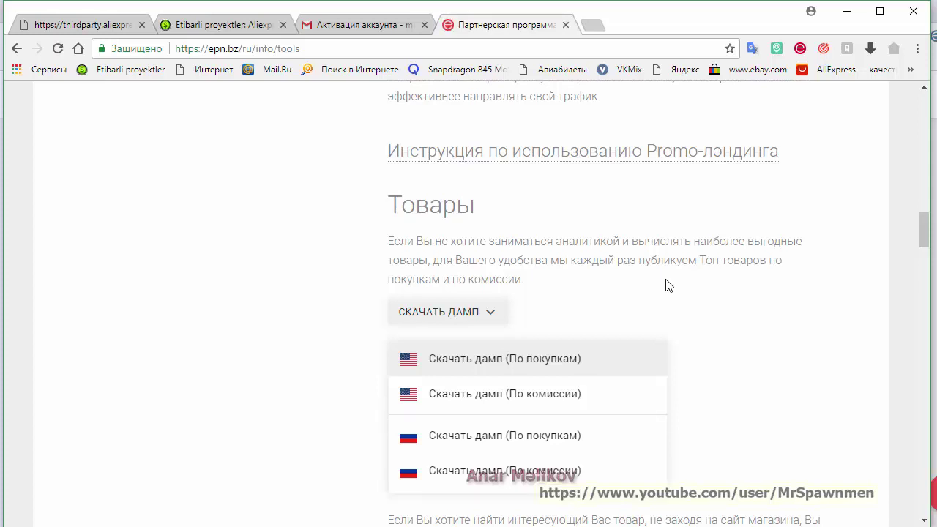
{"action": "scroll", "coordinate": [668, 285], "scroll_direction": "down", "scroll_amount": 8}
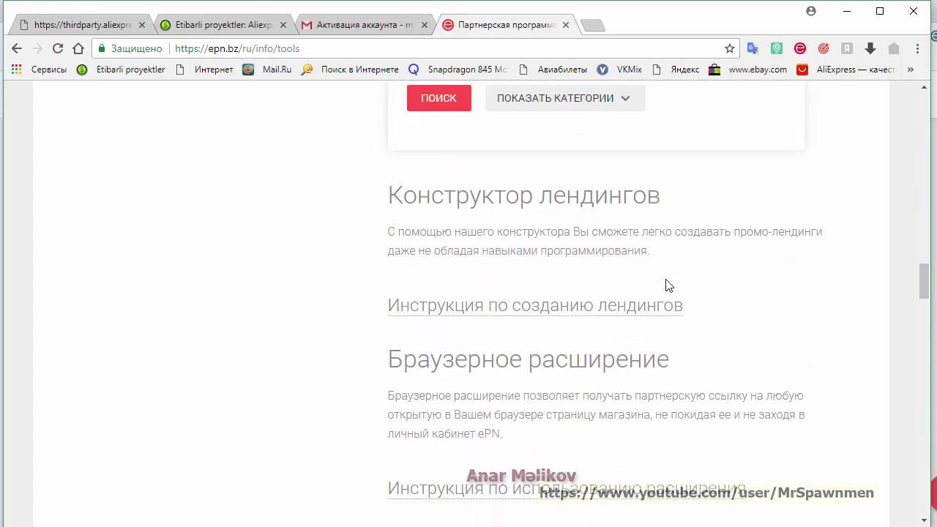
{"action": "scroll", "coordinate": [668, 286], "scroll_direction": "up", "scroll_amount": 2}
{"action": "scroll", "coordinate": [667, 286], "scroll_direction": "down", "scroll_amount": 9}
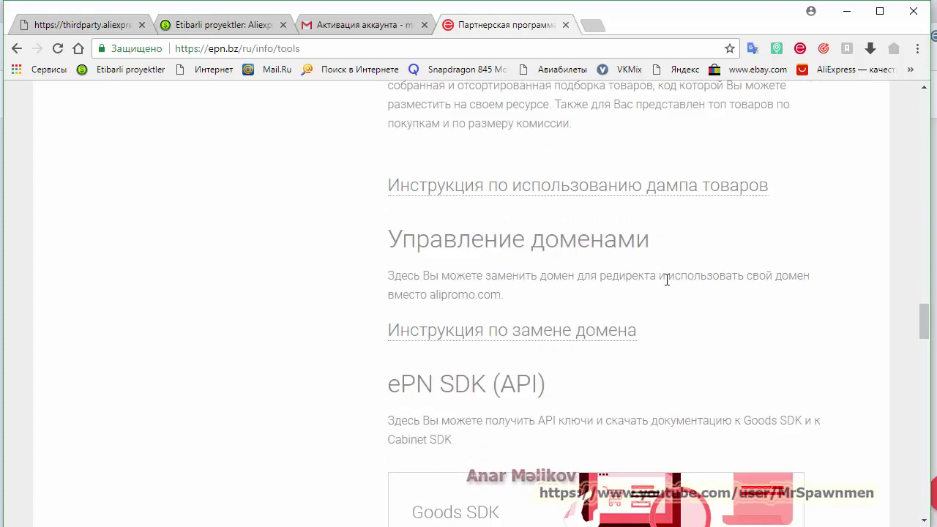
{"action": "scroll", "coordinate": [666, 280], "scroll_direction": "up", "scroll_amount": 4}
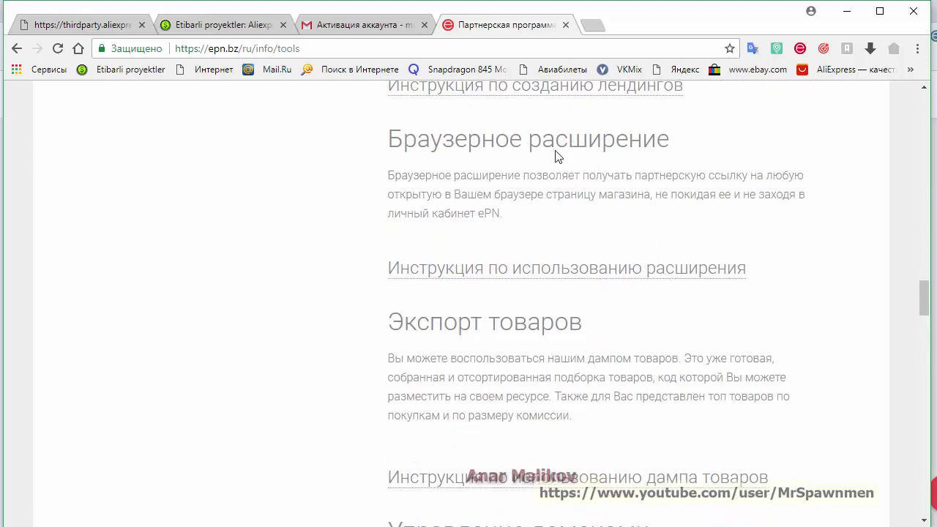
{"action": "scroll", "coordinate": [620, 216], "scroll_direction": "up", "scroll_amount": 2}
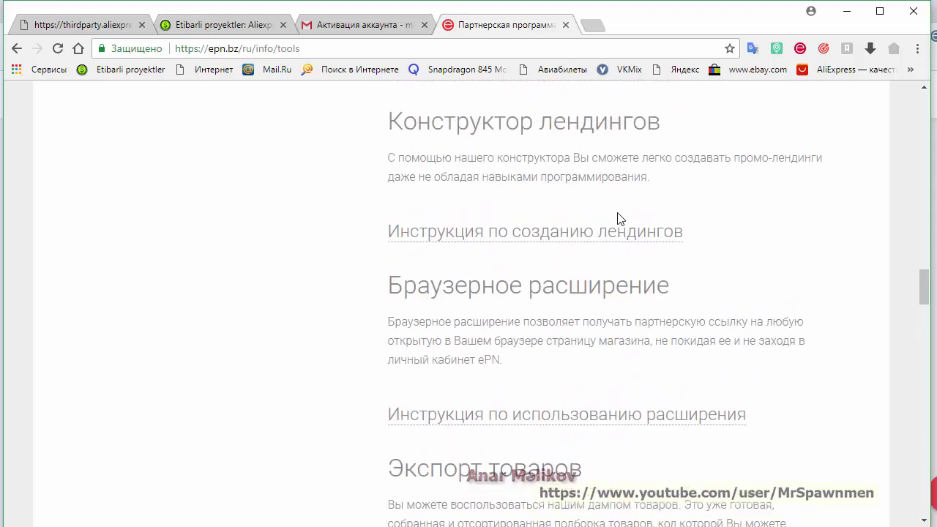
{"action": "scroll", "coordinate": [725, 272], "scroll_direction": "down", "scroll_amount": 2}
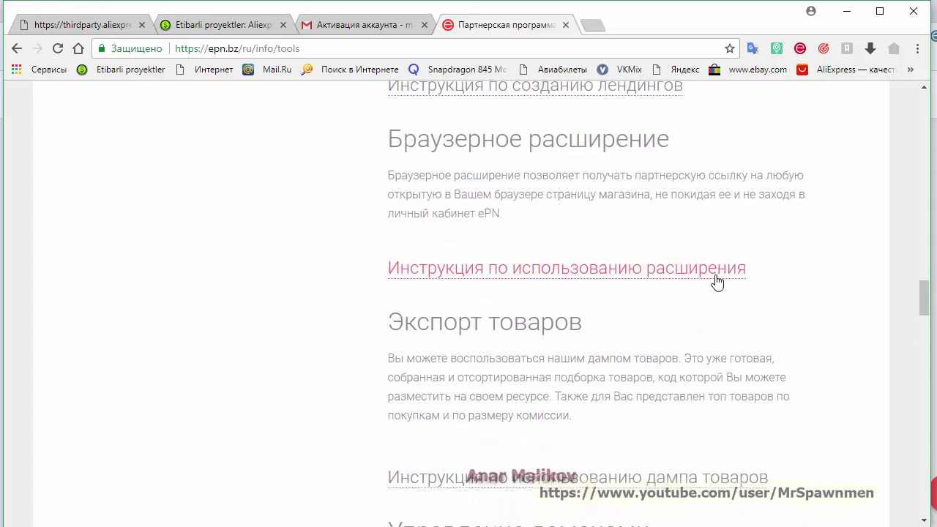
{"action": "scroll", "coordinate": [718, 282], "scroll_direction": "down", "scroll_amount": 1}
- Go back to the earnings-model page, reopen Инструменты and browse down to the Браузерное расширение entry
{"action": "right_click", "coordinate": [704, 197]}
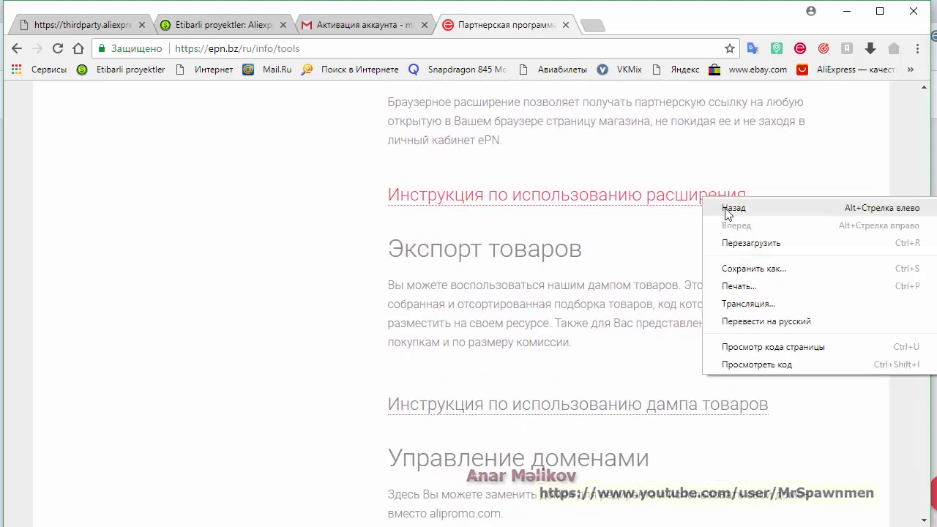
{"action": "left_click", "coordinate": [734, 209]}
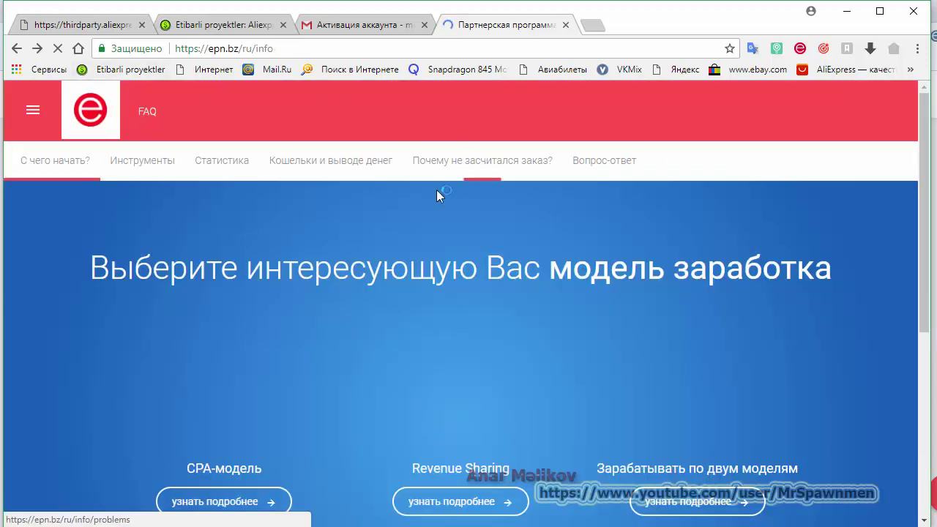
{"action": "left_click", "coordinate": [162, 169]}
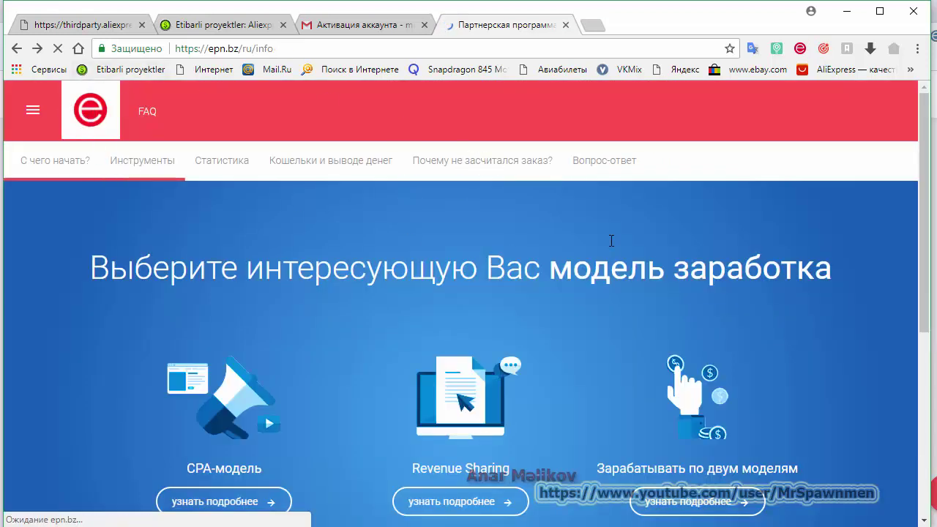
{"action": "scroll", "coordinate": [595, 244], "scroll_direction": "down", "scroll_amount": 4}
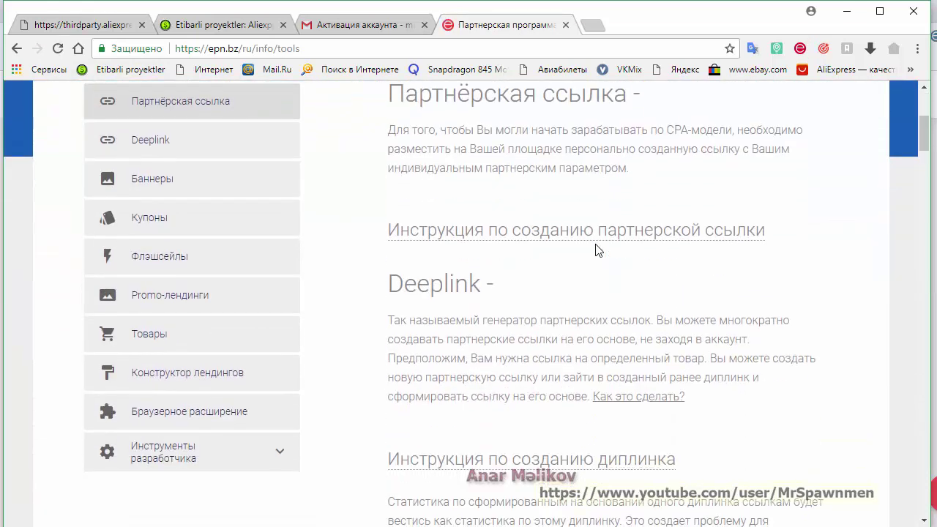
{"action": "scroll", "coordinate": [595, 251], "scroll_direction": "down", "scroll_amount": 10}
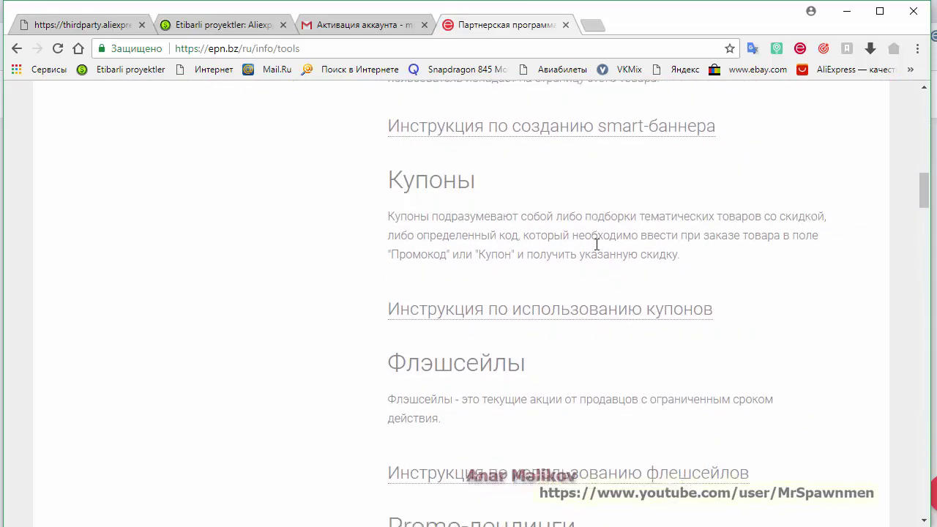
{"action": "scroll", "coordinate": [596, 243], "scroll_direction": "down", "scroll_amount": 15}
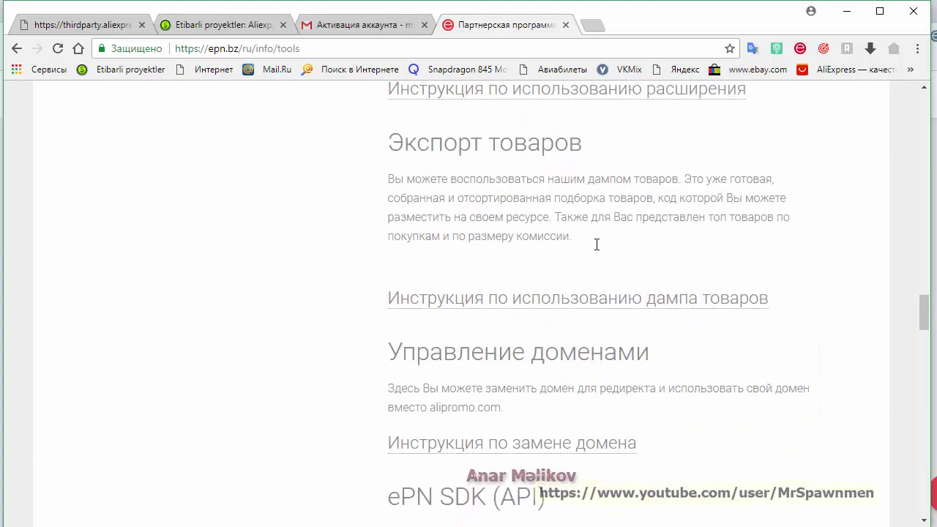
{"action": "scroll", "coordinate": [597, 244], "scroll_direction": "down", "scroll_amount": 12}
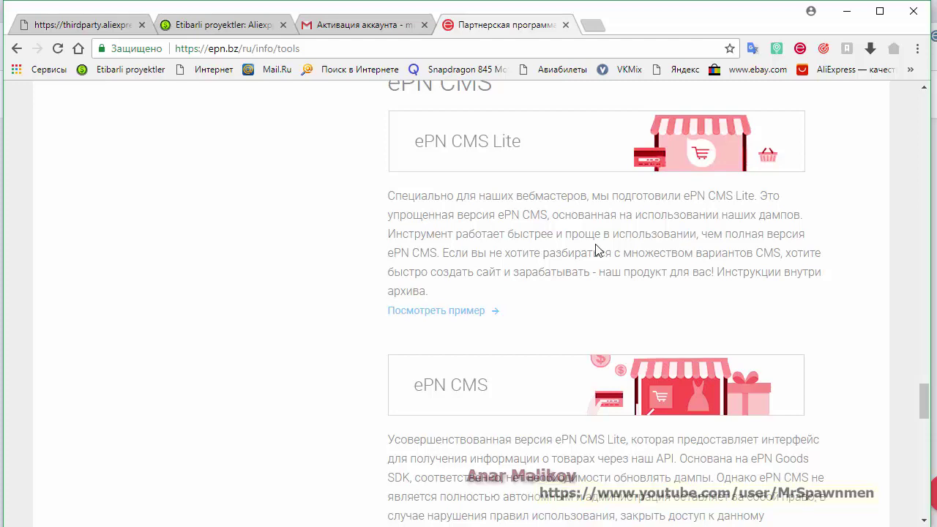
{"action": "scroll", "coordinate": [595, 251], "scroll_direction": "down", "scroll_amount": 15}
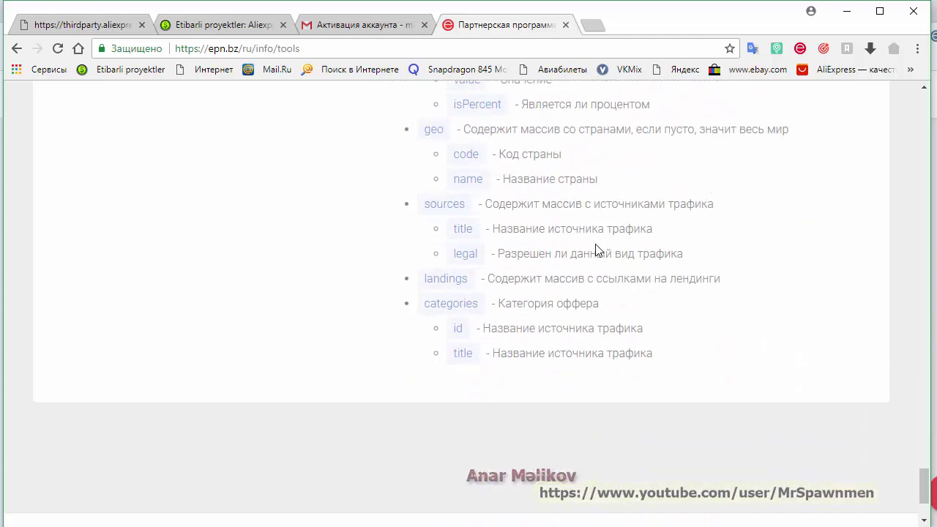
{"action": "left_click_drag", "start_coordinate": [920, 494], "coordinate": [922, 110]}
{"action": "scroll", "coordinate": [412, 373], "scroll_direction": "down", "scroll_amount": 4}
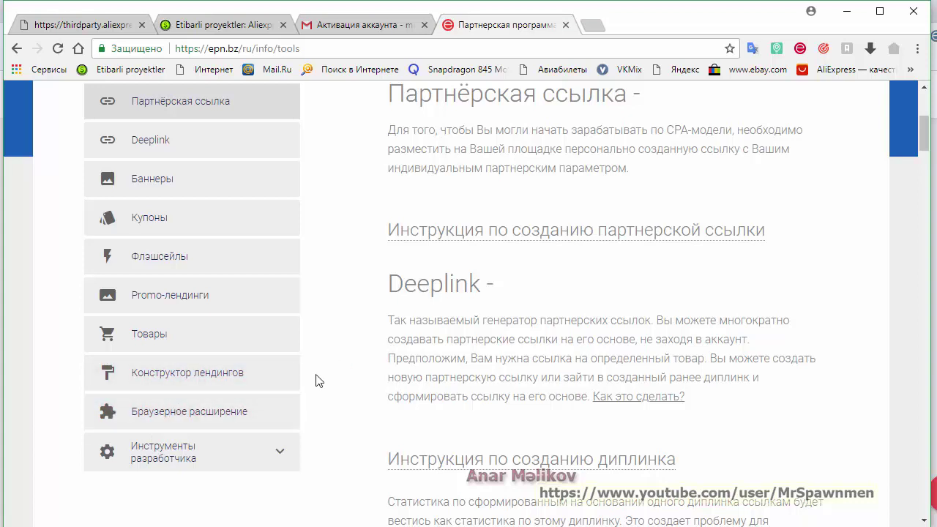
{"action": "double_click", "coordinate": [183, 417]}
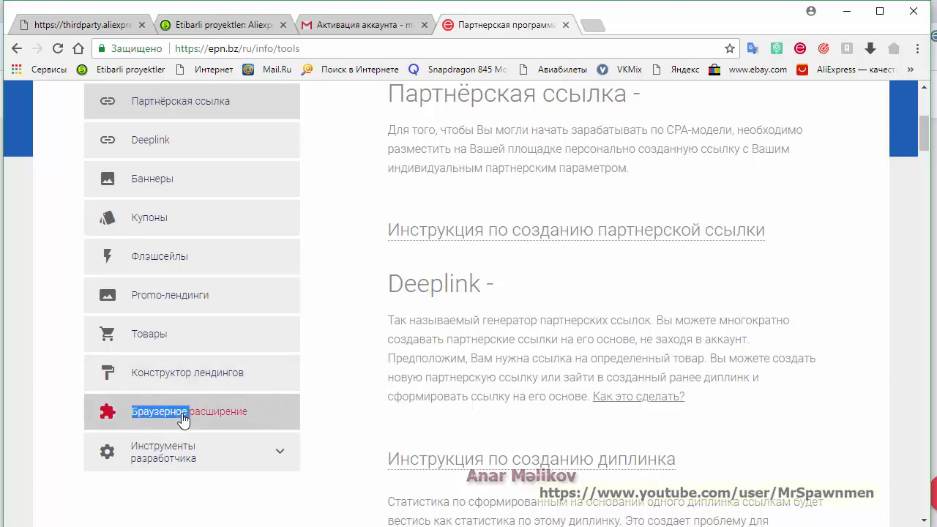
{"action": "left_click", "coordinate": [110, 423]}
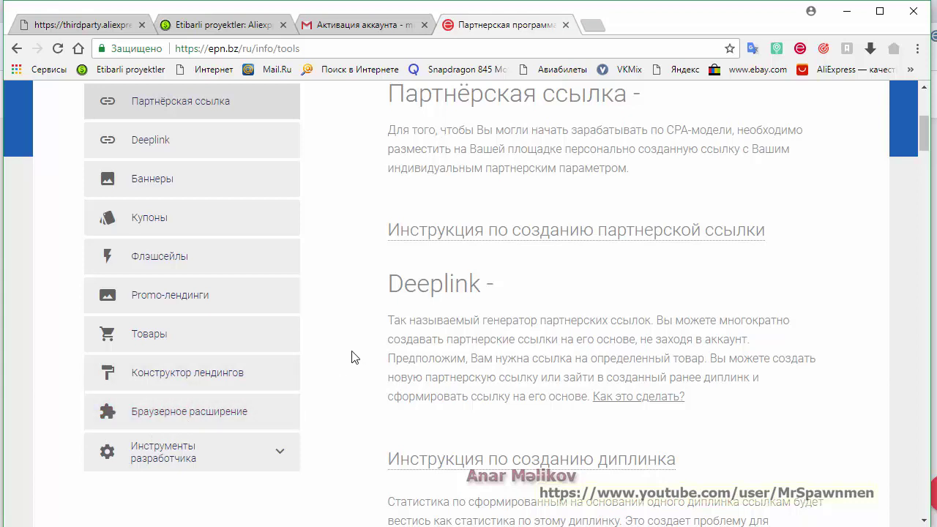
{"action": "scroll", "coordinate": [367, 312], "scroll_direction": "down", "scroll_amount": 1}
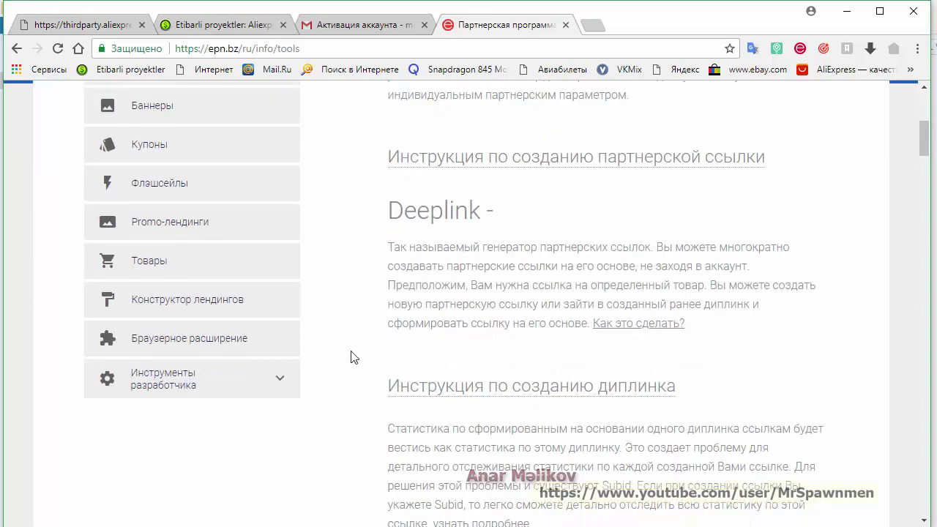
- Open the getting-started link from the activation email to reach the 'Выберите модель заработка' section
{"action": "left_click", "coordinate": [366, 25]}
{"action": "scroll", "coordinate": [388, 321], "scroll_direction": "down", "scroll_amount": 1}
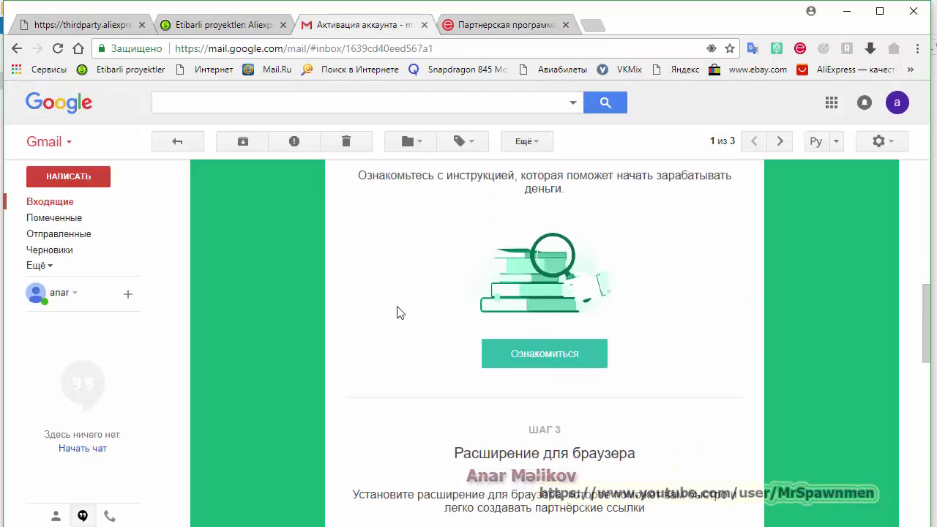
{"action": "scroll", "coordinate": [515, 237], "scroll_direction": "up", "scroll_amount": 1}
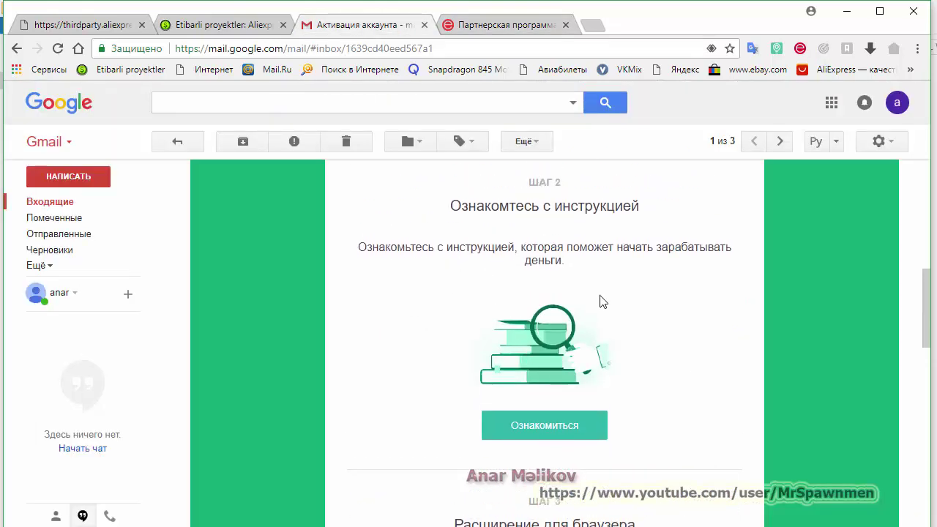
{"action": "left_click", "coordinate": [551, 427]}
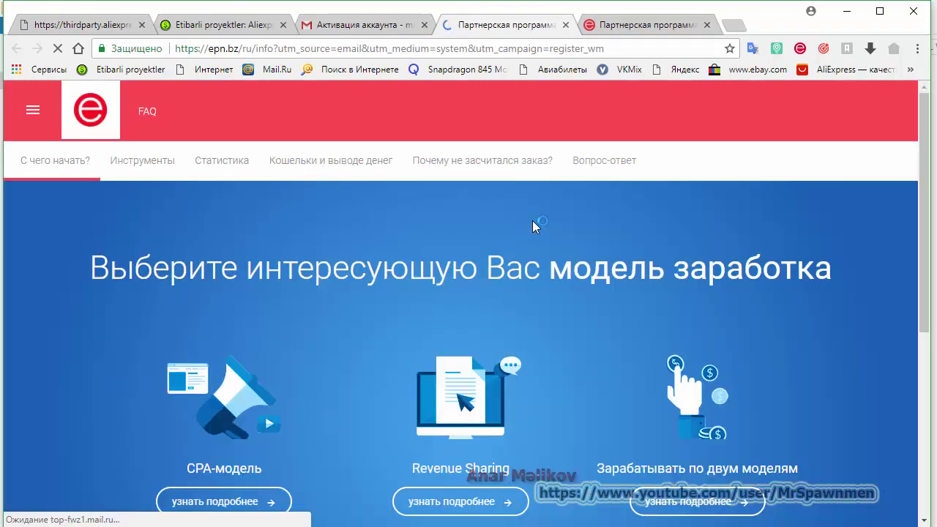
{"action": "scroll", "coordinate": [532, 220], "scroll_direction": "down", "scroll_amount": 3}
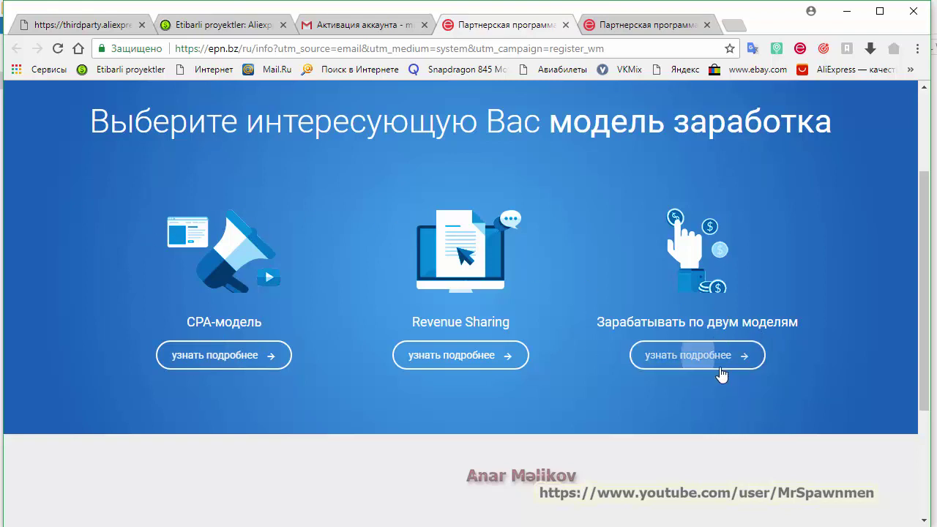
{"action": "left_click", "coordinate": [745, 361]}
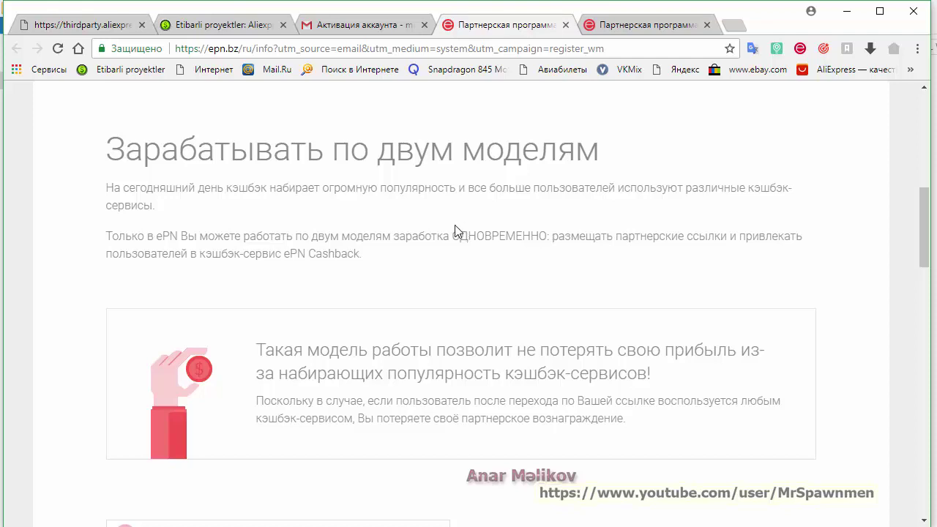
{"action": "scroll", "coordinate": [455, 231], "scroll_direction": "down", "scroll_amount": 4}
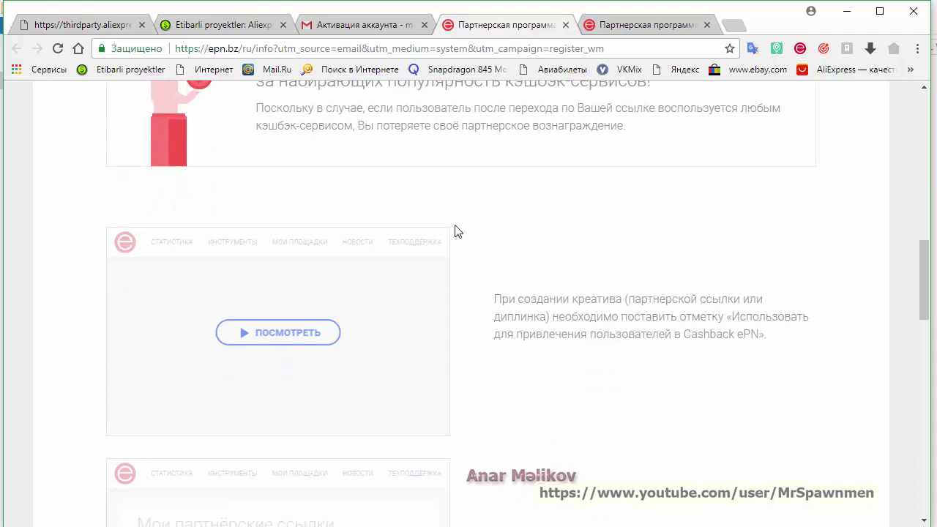
{"action": "scroll", "coordinate": [455, 232], "scroll_direction": "down", "scroll_amount": 1}
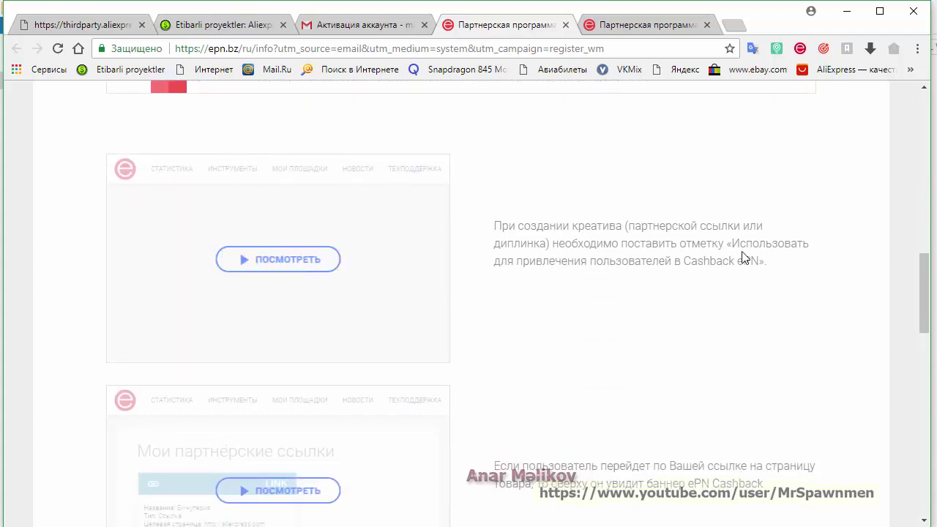
{"action": "scroll", "coordinate": [743, 256], "scroll_direction": "down", "scroll_amount": 5}
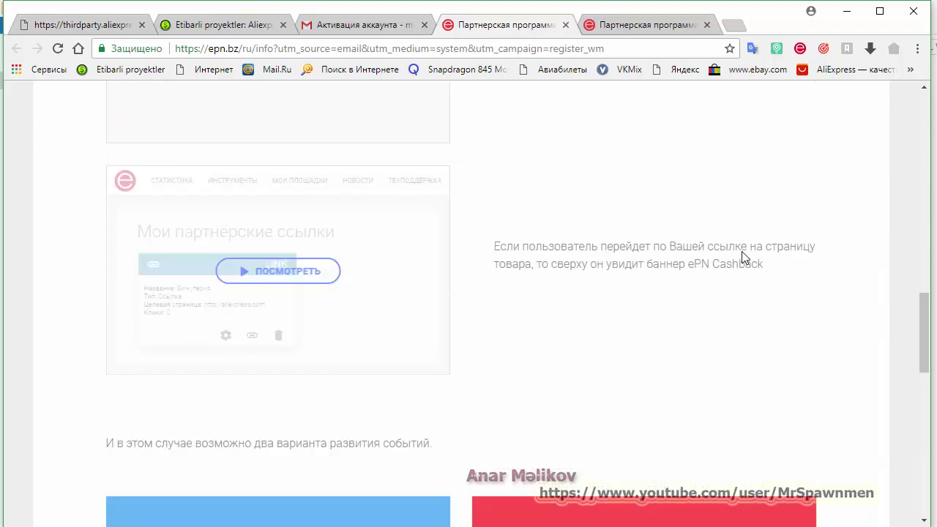
{"action": "scroll", "coordinate": [744, 252], "scroll_direction": "down", "scroll_amount": 3}
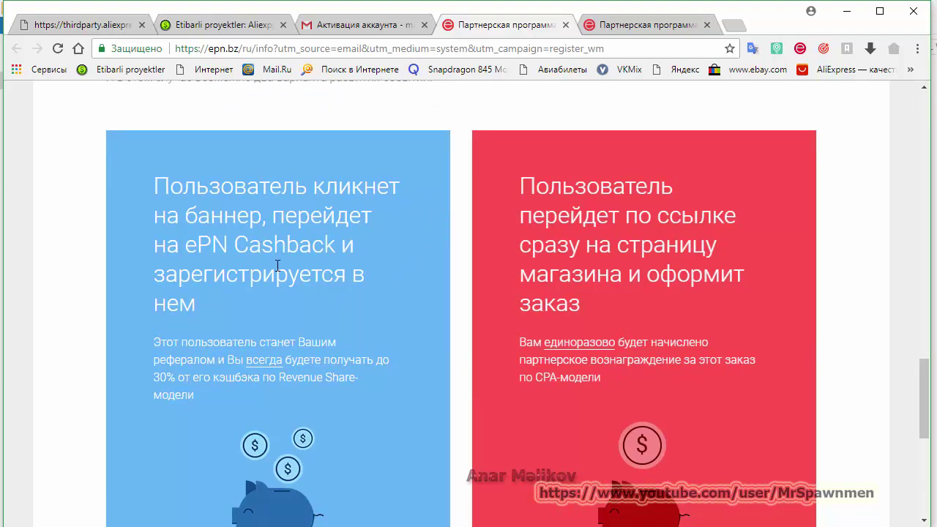
{"action": "scroll", "coordinate": [688, 266], "scroll_direction": "down", "scroll_amount": 1}
{"action": "scroll", "coordinate": [688, 266], "scroll_direction": "down", "scroll_amount": 4}
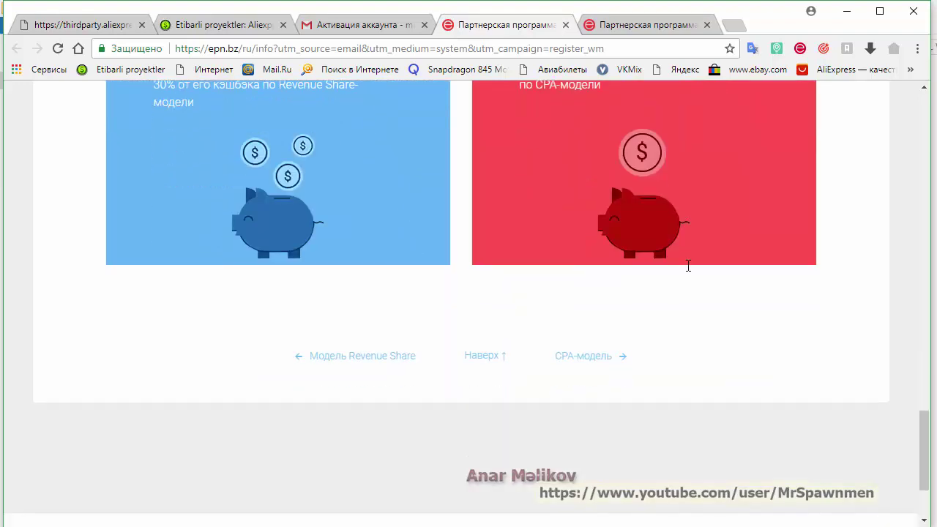
{"action": "scroll", "coordinate": [688, 267], "scroll_direction": "down", "scroll_amount": 1}
{"action": "scroll", "coordinate": [688, 267], "scroll_direction": "up", "scroll_amount": 8}
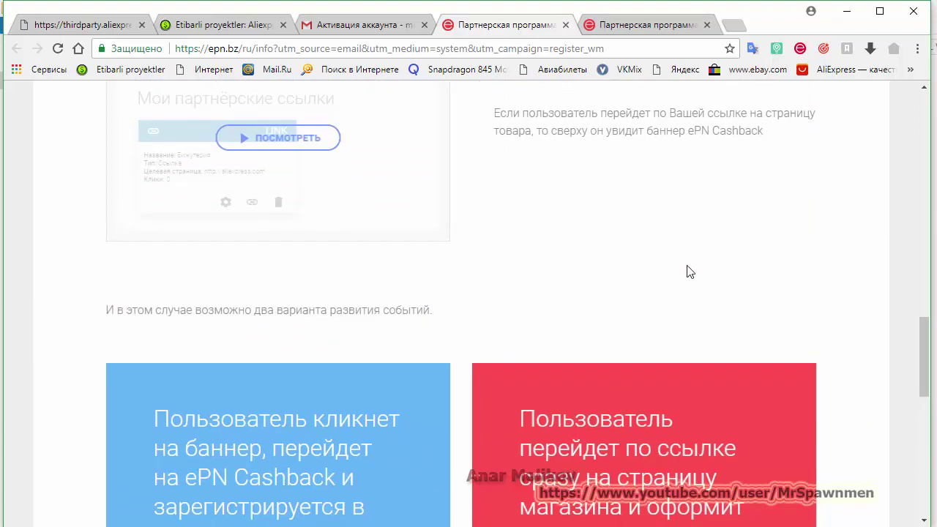
{"action": "scroll", "coordinate": [688, 266], "scroll_direction": "down", "scroll_amount": 2}
{"action": "scroll", "coordinate": [688, 297], "scroll_direction": "up", "scroll_amount": 12}
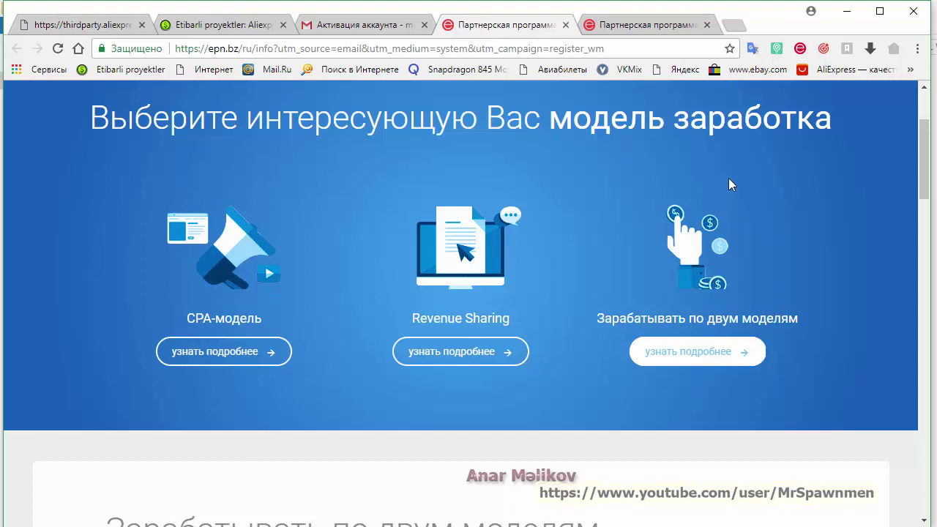
{"action": "scroll", "coordinate": [729, 178], "scroll_direction": "up", "scroll_amount": 2}
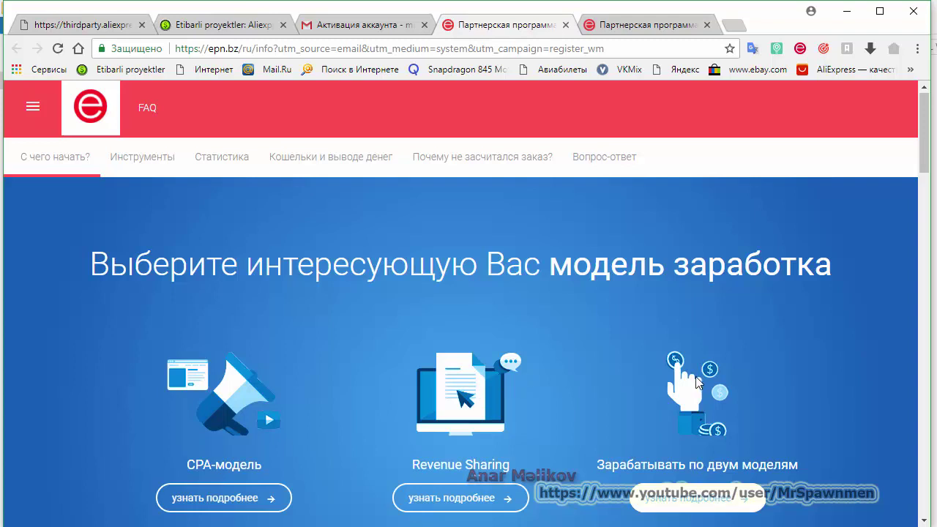
- Close the extra FAQ tab, choose 'Напомнить при следующем входе' on the phone prompt, and return to Инструменты
{"action": "key", "text": "ctrl+w"}
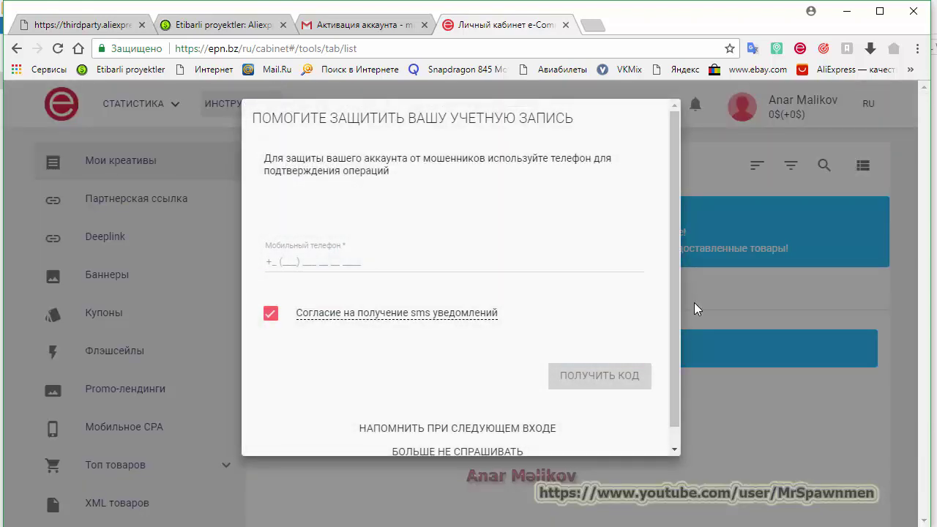
{"action": "scroll", "coordinate": [629, 325], "scroll_direction": "down", "scroll_amount": 1}
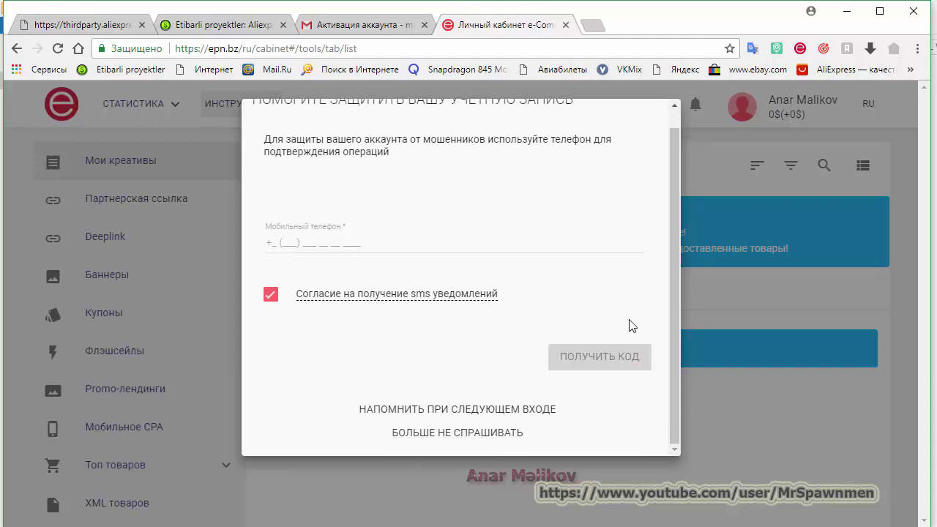
{"action": "left_click", "coordinate": [742, 290]}
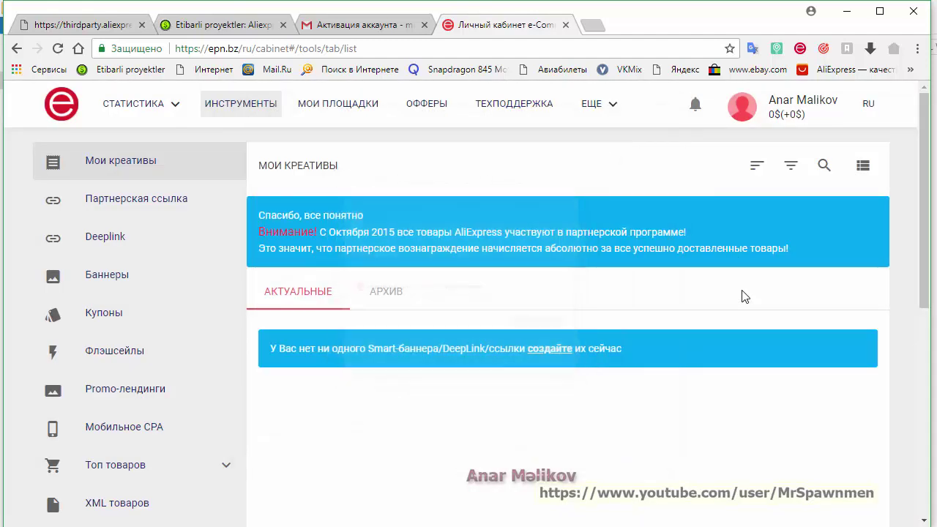
{"action": "left_click", "coordinate": [17, 49]}
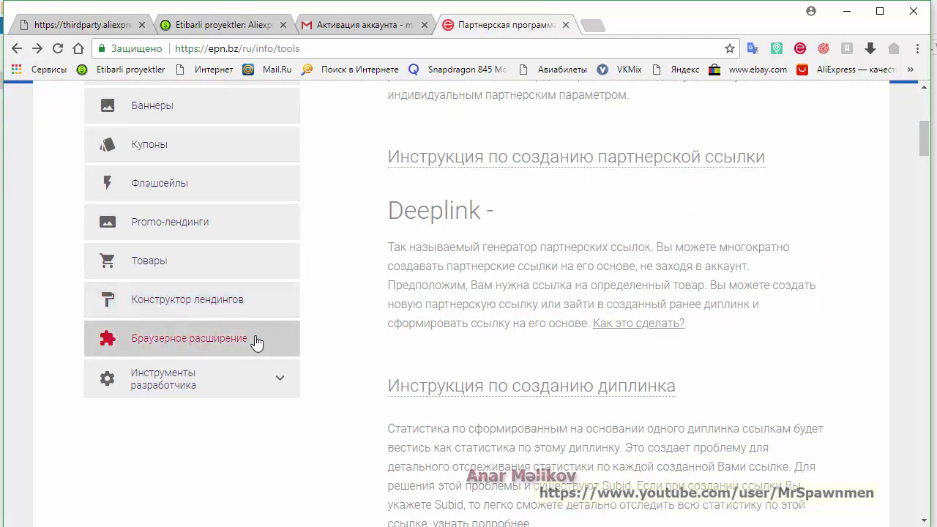
- Use the ePN logo on the Инструменты page to return to the cabinet's My Creatives list
{"action": "scroll", "coordinate": [330, 334], "scroll_direction": "up", "scroll_amount": 4}
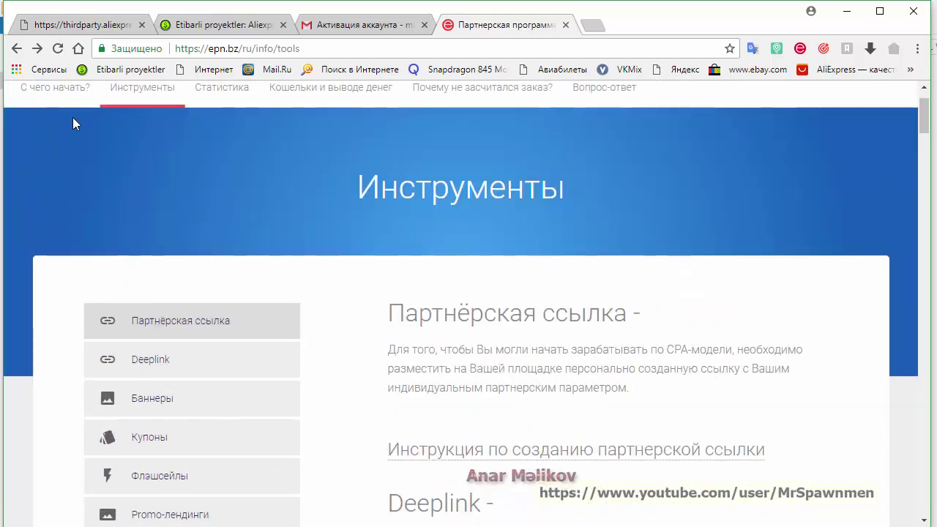
{"action": "scroll", "coordinate": [72, 121], "scroll_direction": "up", "scroll_amount": 1}
{"action": "left_click", "coordinate": [91, 105]}
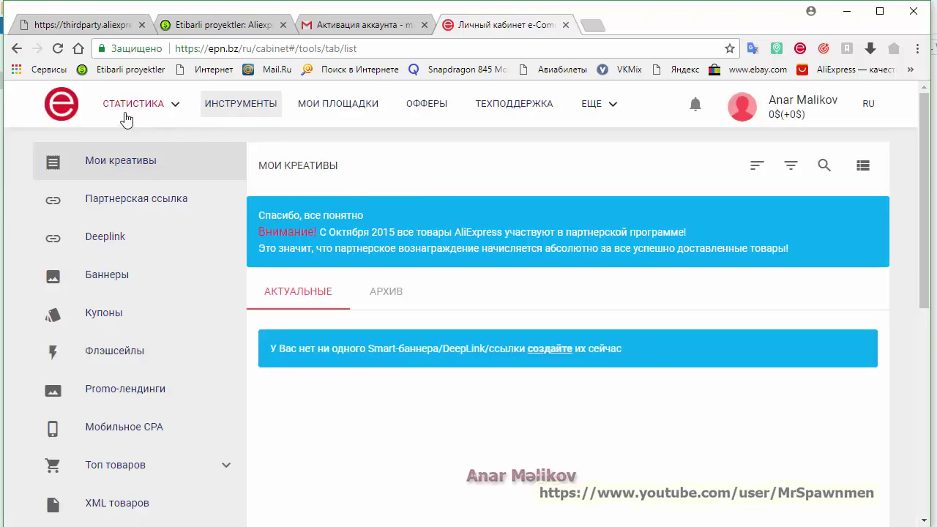
- Expand 'Разработчикам' in the cabinet sidebar and open 'Браузерное расширение'
{"action": "scroll", "coordinate": [119, 357], "scroll_direction": "down", "scroll_amount": 1}
{"action": "scroll", "coordinate": [125, 353], "scroll_direction": "down", "scroll_amount": 3}
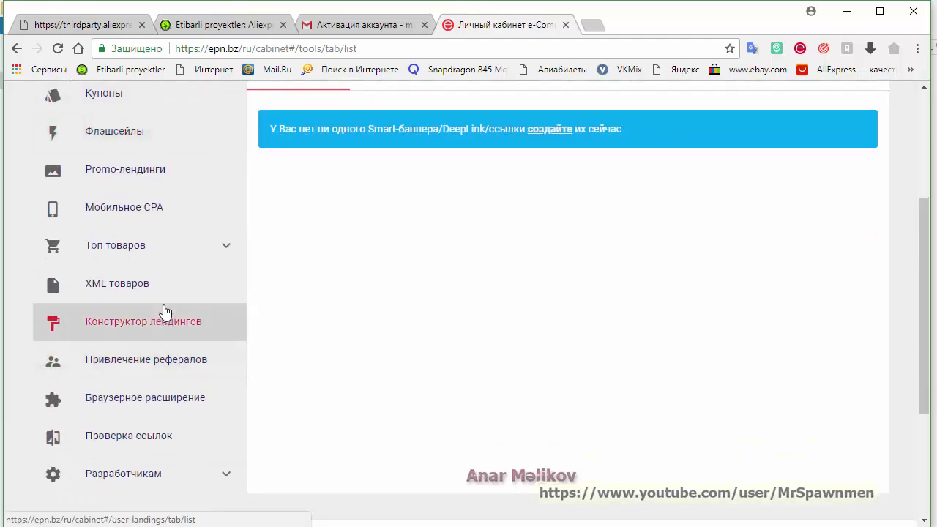
{"action": "scroll", "coordinate": [168, 331], "scroll_direction": "down", "scroll_amount": 2}
{"action": "left_click", "coordinate": [225, 331]}
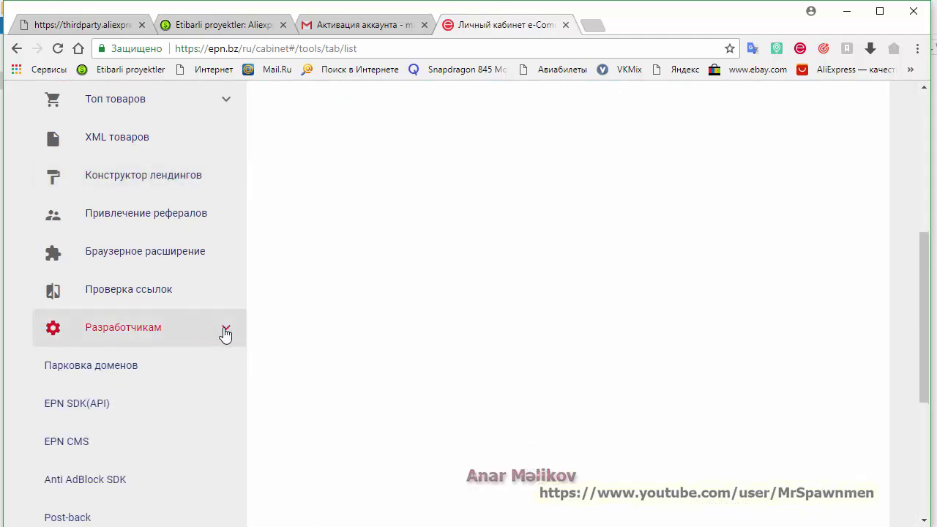
{"action": "scroll", "coordinate": [292, 326], "scroll_direction": "down", "scroll_amount": 2}
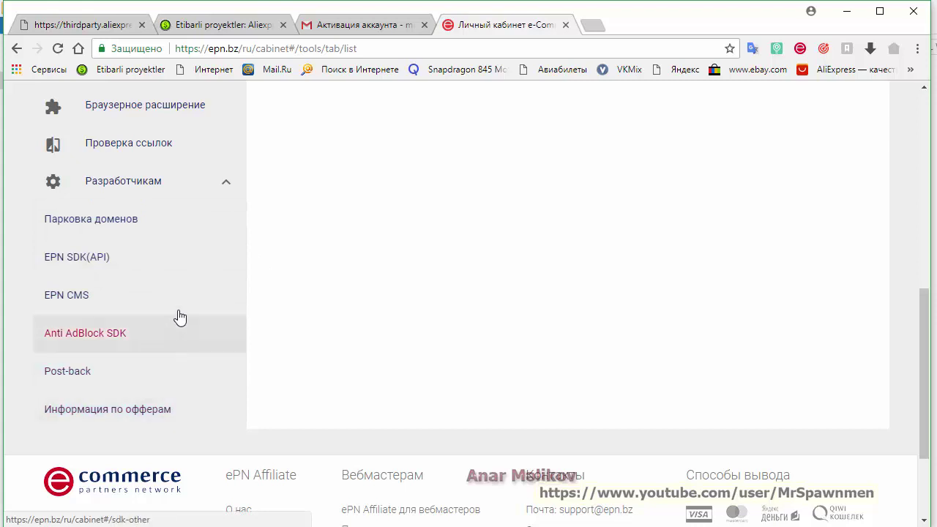
{"action": "scroll", "coordinate": [246, 352], "scroll_direction": "up", "scroll_amount": 1}
{"action": "scroll", "coordinate": [247, 352], "scroll_direction": "up", "scroll_amount": 3}
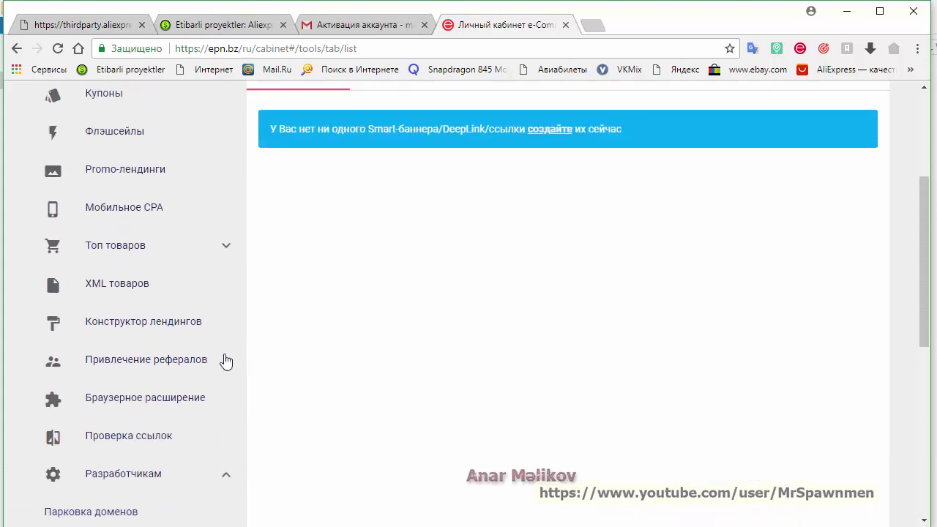
{"action": "left_click", "coordinate": [154, 405]}
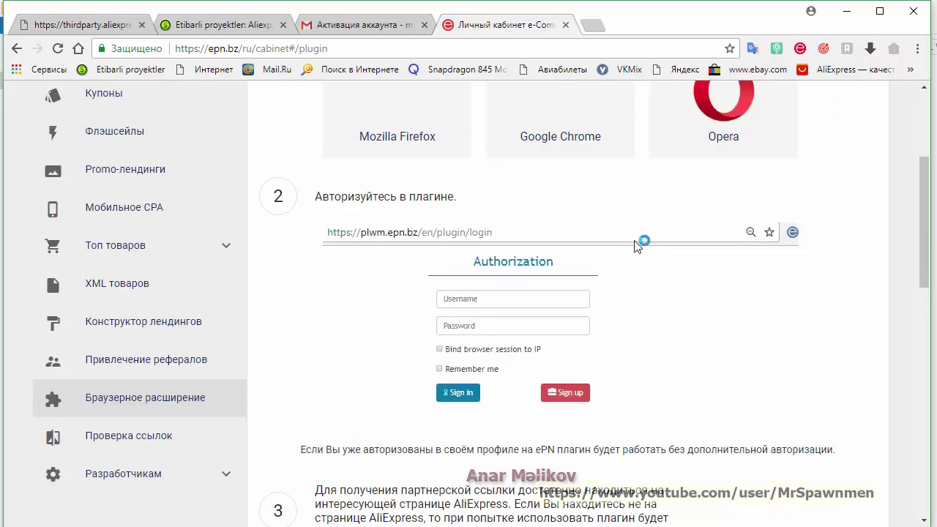
- Choose the Google Chrome card in step 1 of the plugin instructions
{"action": "scroll", "coordinate": [637, 245], "scroll_direction": "down", "scroll_amount": 4}
{"action": "scroll", "coordinate": [635, 247], "scroll_direction": "down", "scroll_amount": 5}
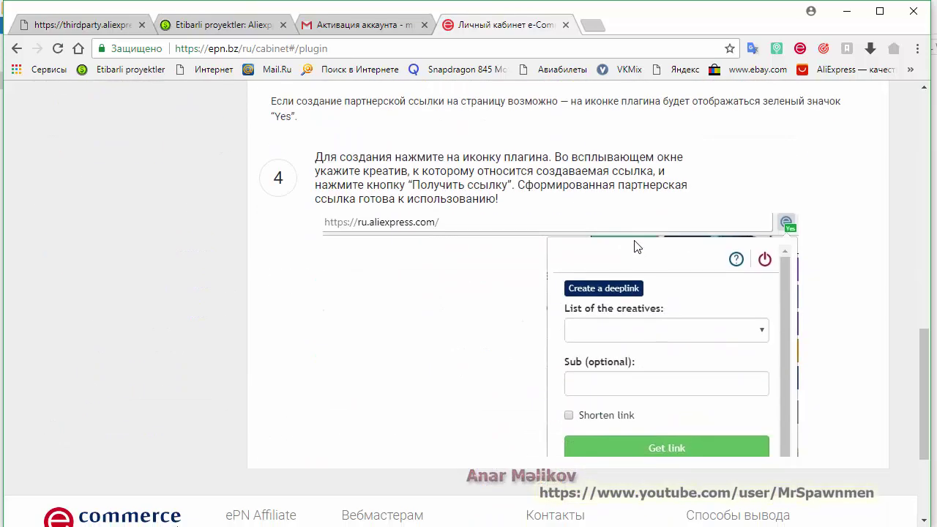
{"action": "scroll", "coordinate": [634, 247], "scroll_direction": "up", "scroll_amount": 8}
{"action": "scroll", "coordinate": [637, 247], "scroll_direction": "up", "scroll_amount": 3}
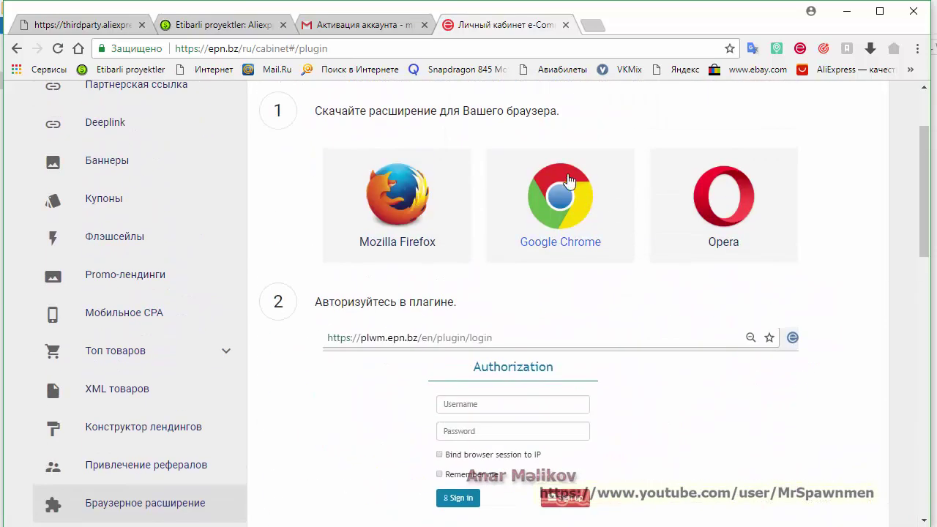
{"action": "left_click", "coordinate": [621, 224]}
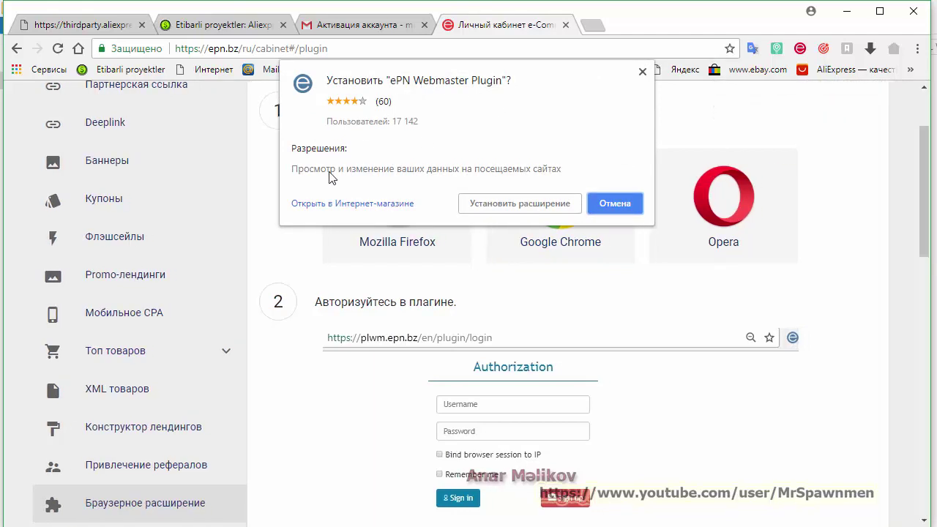
- Install the ePN Webmaster Plugin, dismiss the installed notice, and move its icon left in the toolbar
{"action": "left_click", "coordinate": [523, 206]}
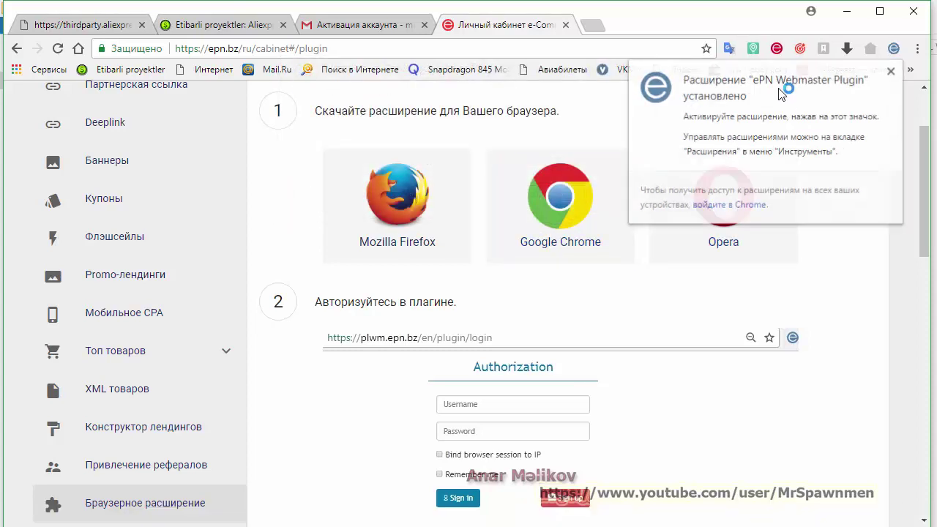
{"action": "left_click", "coordinate": [890, 71]}
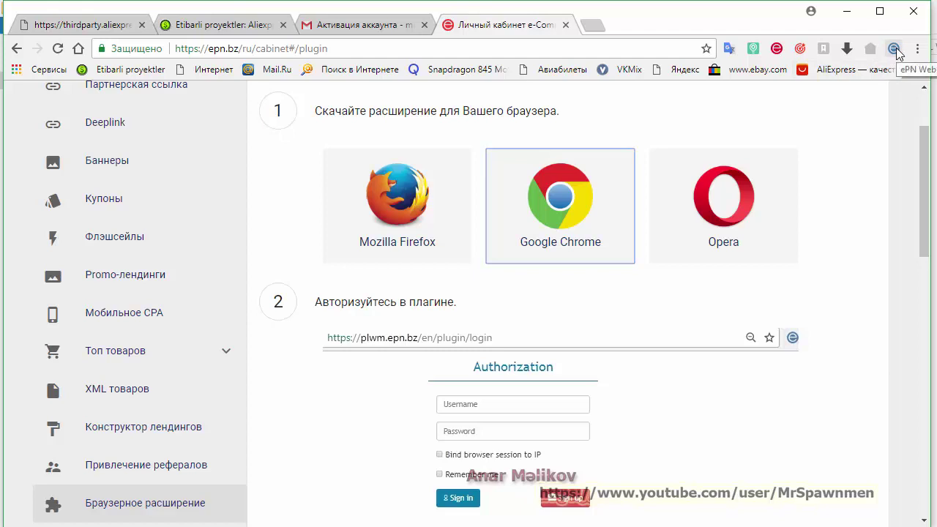
{"action": "left_click_drag", "start_coordinate": [896, 52], "coordinate": [800, 50]}
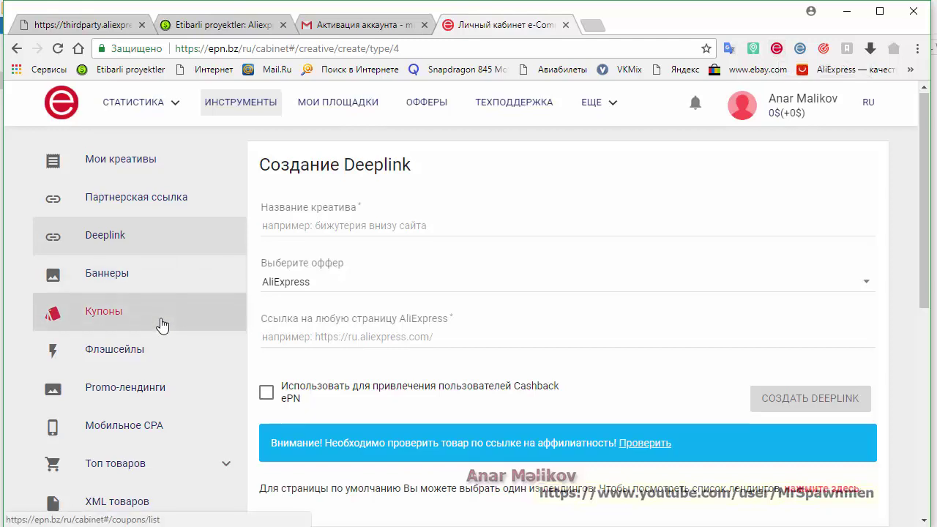
- Return to the Браузерное расширение instructions and scroll to step 2, the plugin Authorization form
{"action": "scroll", "coordinate": [161, 323], "scroll_direction": "down", "scroll_amount": 3}
{"action": "left_click", "coordinate": [154, 405]}
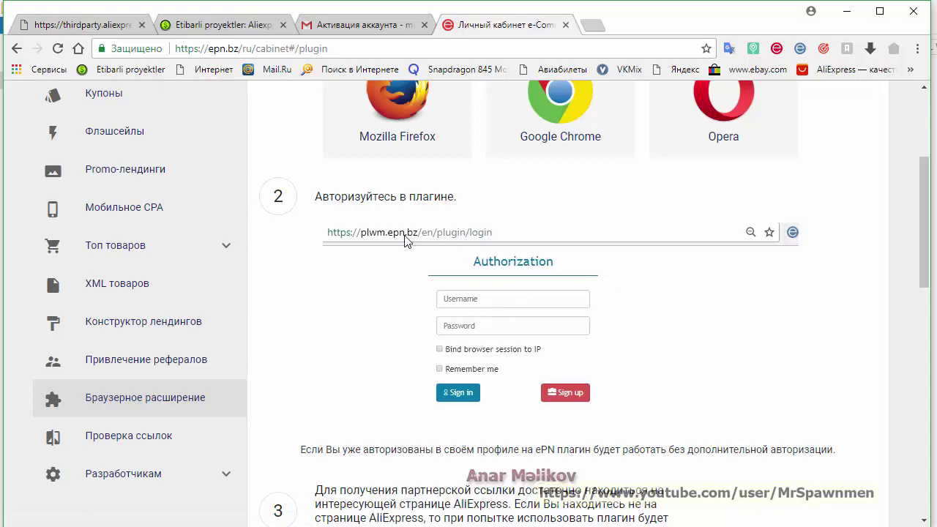
{"action": "scroll", "coordinate": [688, 358], "scroll_direction": "down", "scroll_amount": 2}
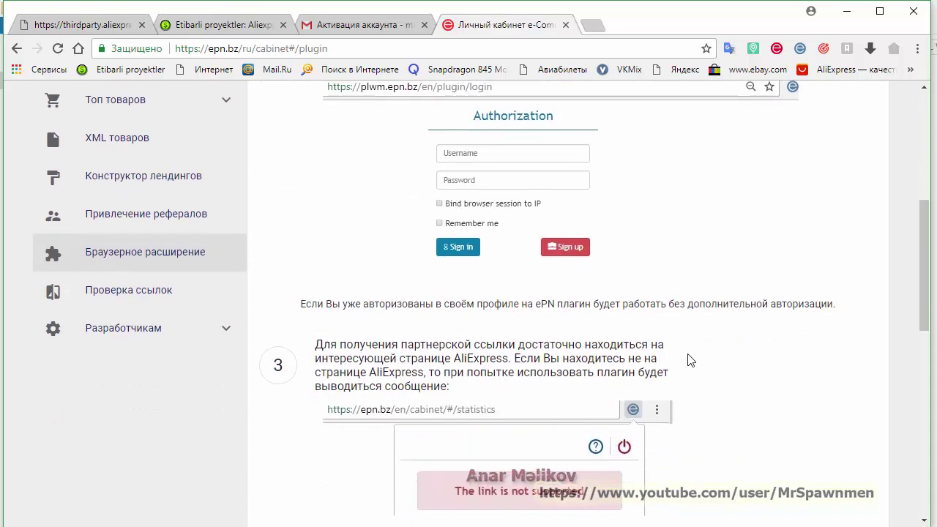
{"action": "scroll", "coordinate": [688, 360], "scroll_direction": "down", "scroll_amount": 3}
{"action": "scroll", "coordinate": [691, 359], "scroll_direction": "up", "scroll_amount": 3}
{"action": "scroll", "coordinate": [688, 361], "scroll_direction": "up", "scroll_amount": 5}
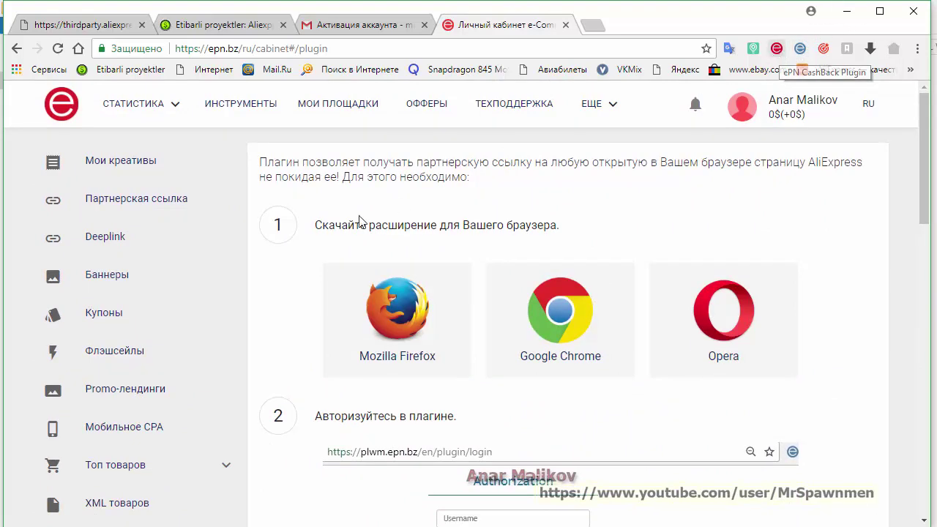
{"action": "scroll", "coordinate": [189, 315], "scroll_direction": "down", "scroll_amount": 3}
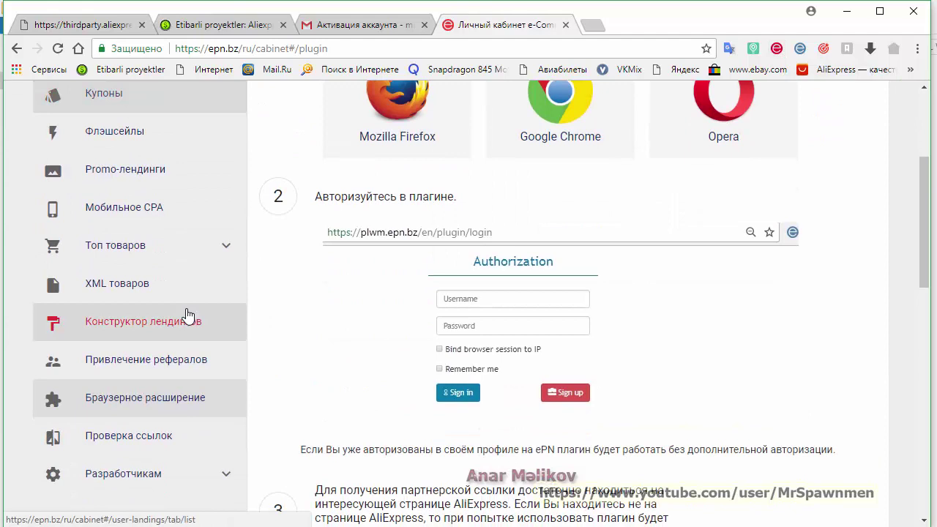
- In Привлечение рефералов, choose the ePN. Standard offer and the Партнерская программа ePN Cashback target page
{"action": "left_click", "coordinate": [183, 372]}
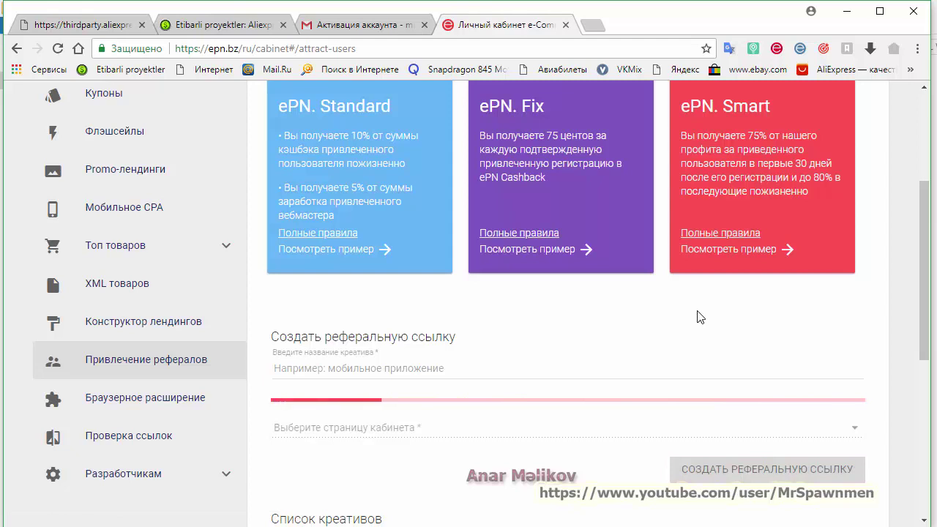
{"action": "left_click", "coordinate": [849, 432]}
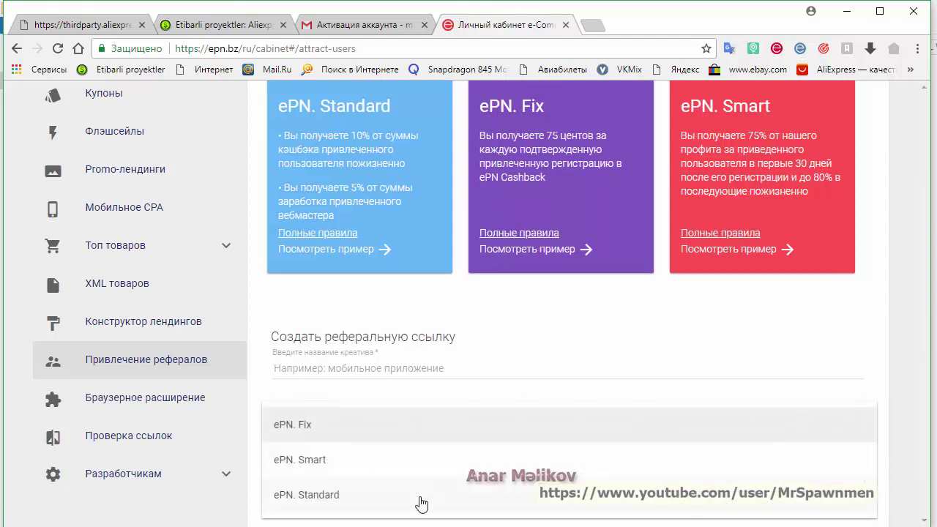
{"action": "left_click", "coordinate": [420, 498]}
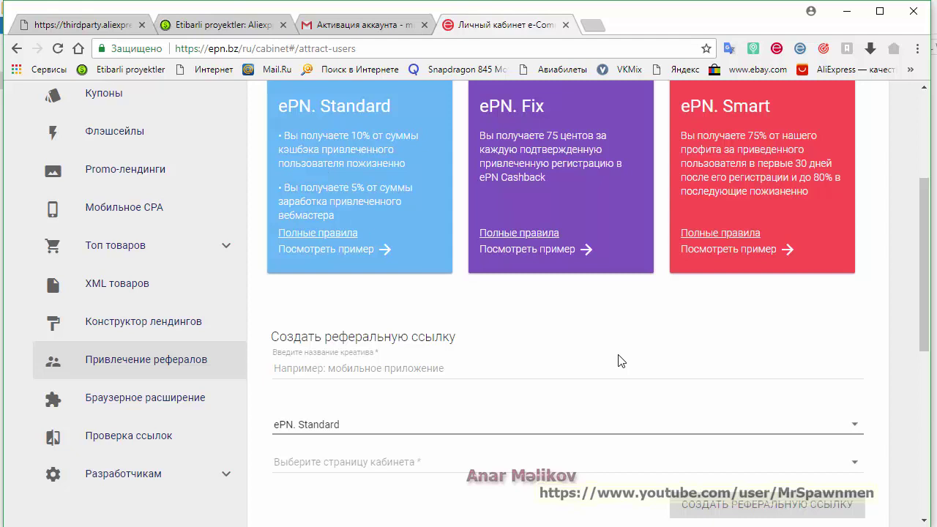
{"action": "scroll", "coordinate": [618, 360], "scroll_direction": "down", "scroll_amount": 1}
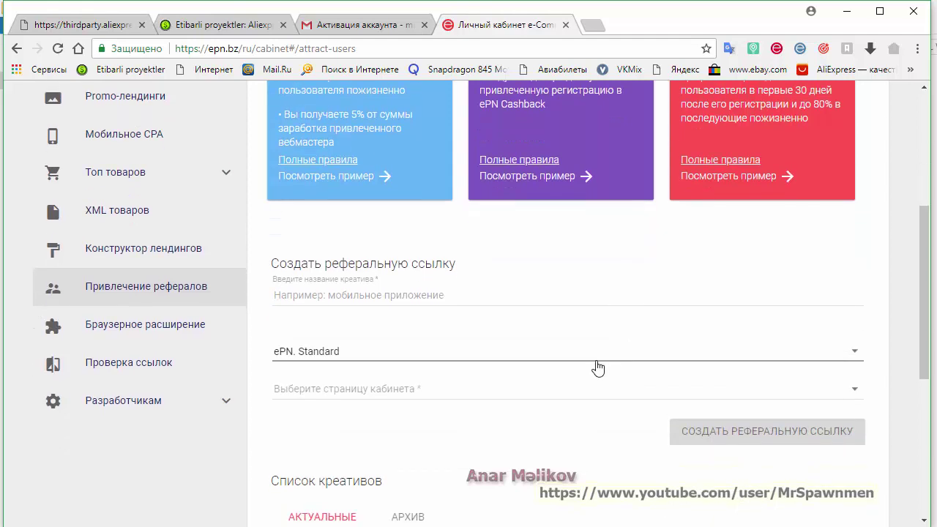
{"action": "left_click", "coordinate": [853, 395]}
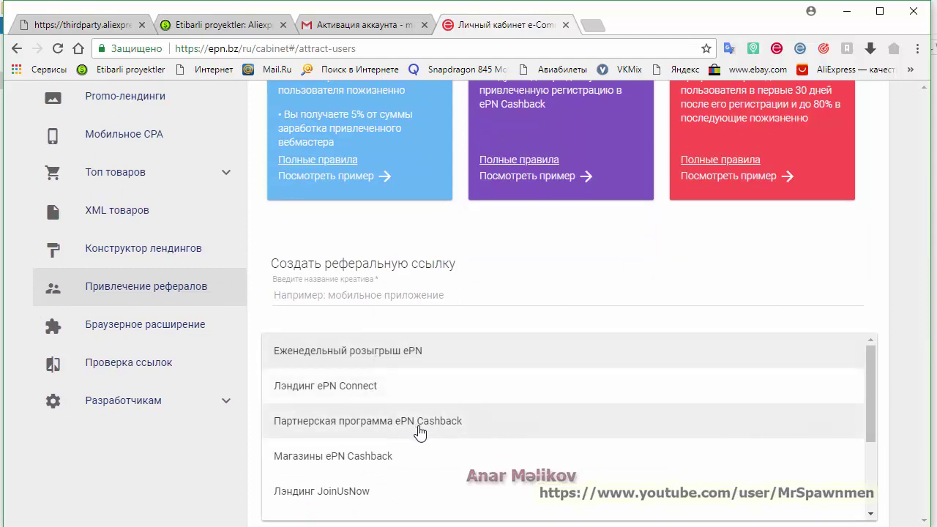
{"action": "left_click", "coordinate": [420, 429]}
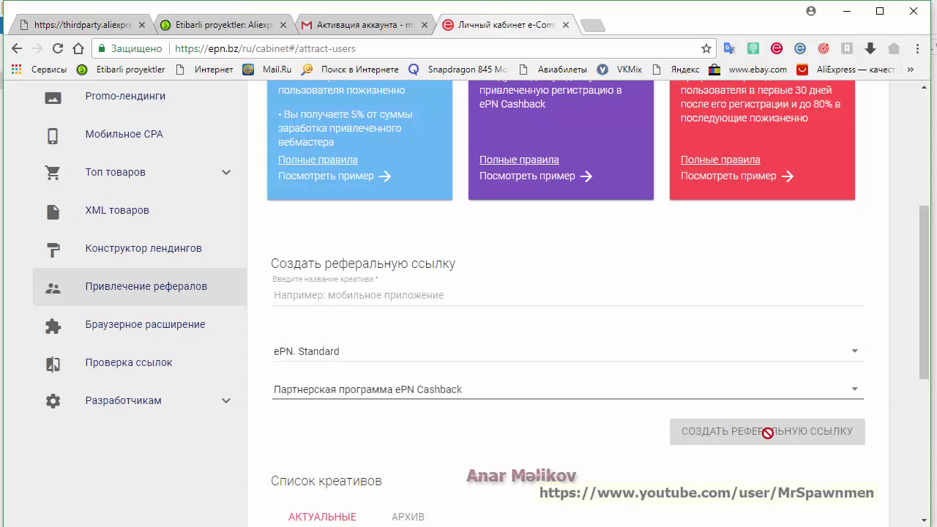
{"action": "left_click", "coordinate": [770, 296]}
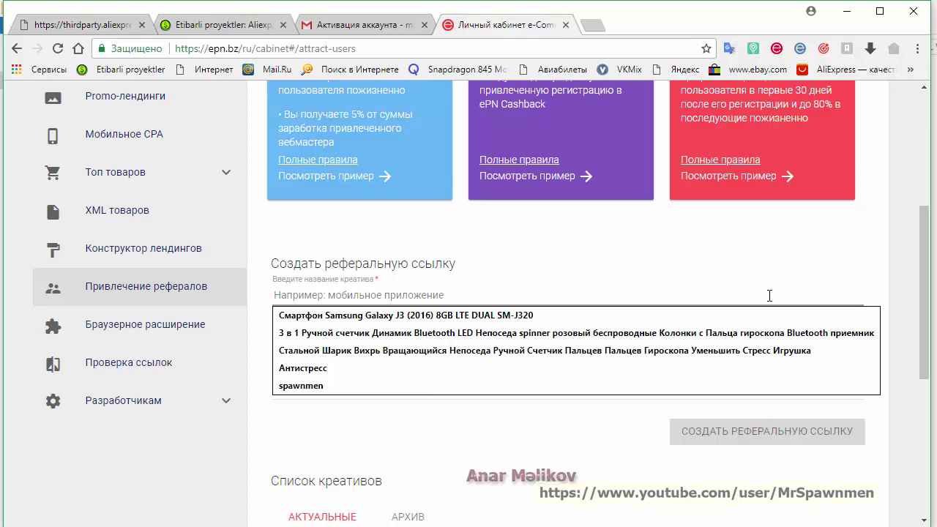
- Create the referral deeplink named 'Epn Cashback' and scroll down to Список креативов
{"action": "type", "text": "Epn Cashback"}
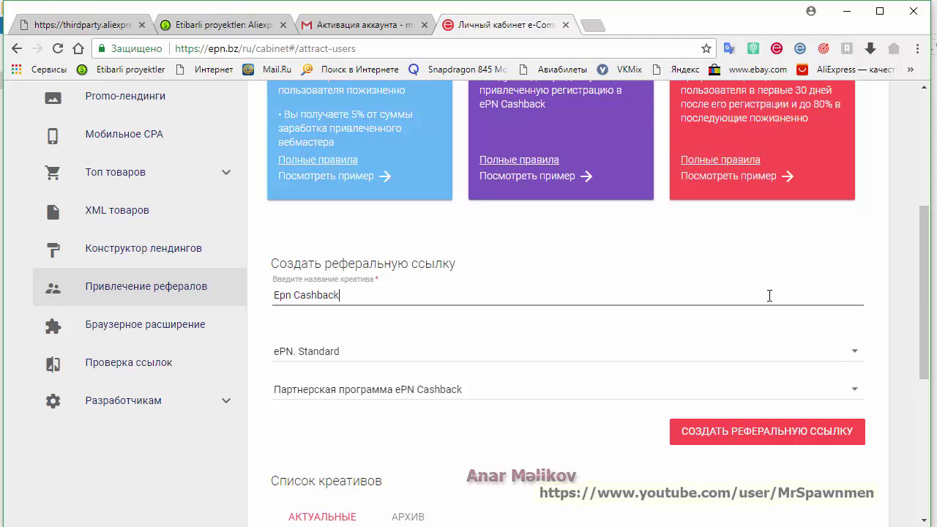
{"action": "left_click", "coordinate": [795, 433]}
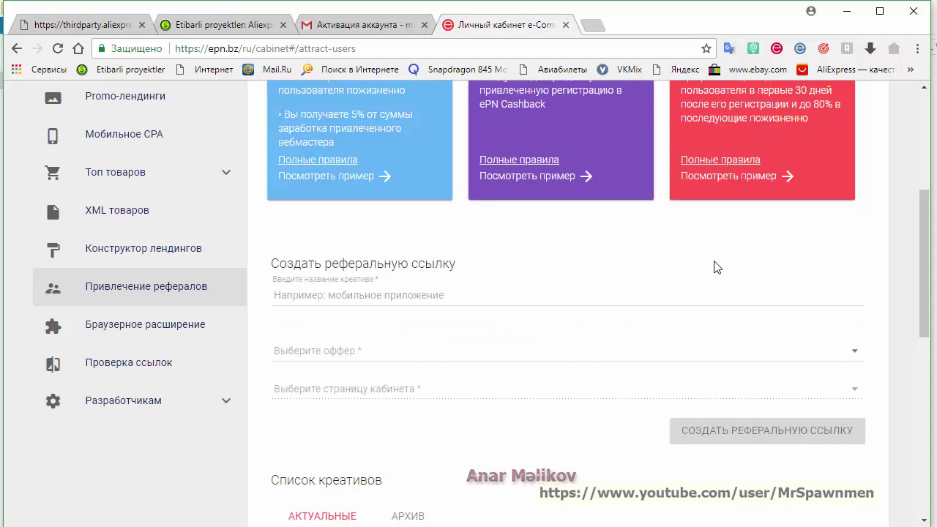
{"action": "scroll", "coordinate": [716, 267], "scroll_direction": "down", "scroll_amount": 3}
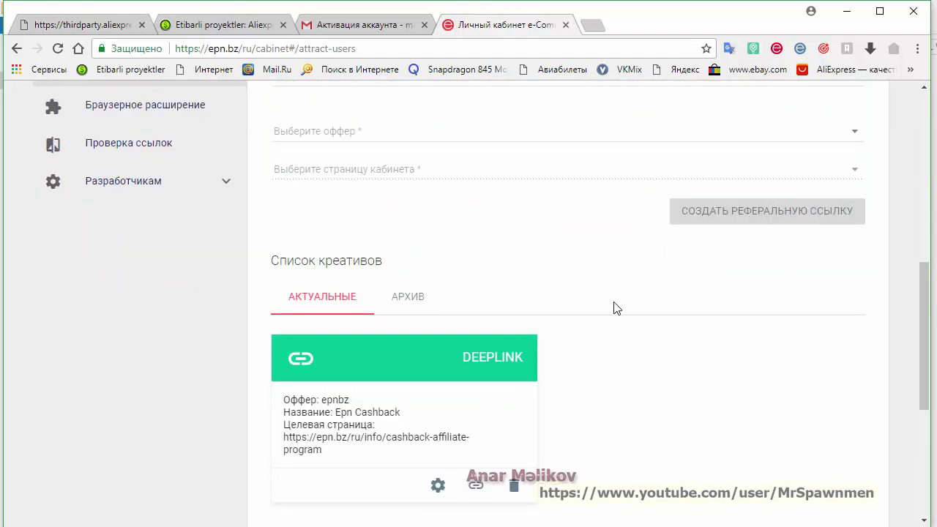
{"action": "scroll", "coordinate": [568, 389], "scroll_direction": "down", "scroll_amount": 2}
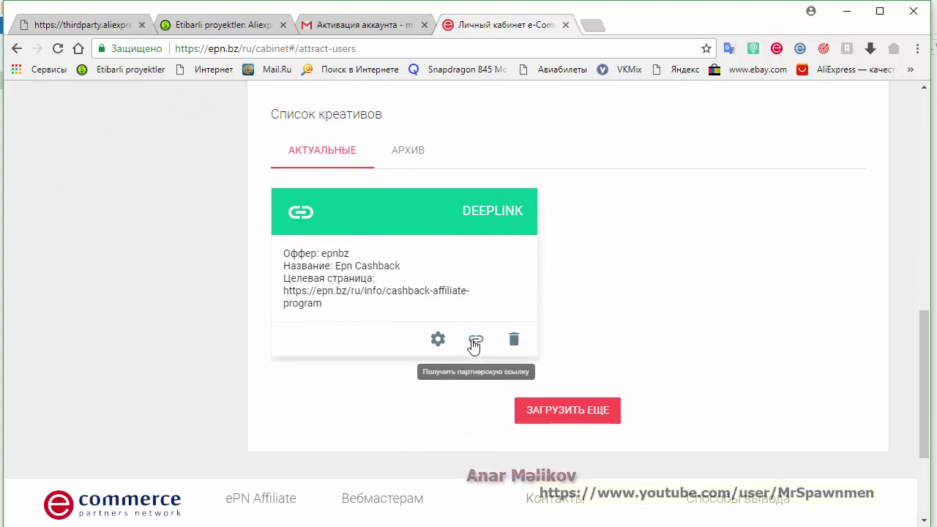
- Copy the referral link from the Epn Cashback DEEPLINK card's code dialog
{"action": "left_click", "coordinate": [474, 344]}
{"action": "scroll", "coordinate": [591, 308], "scroll_direction": "down", "scroll_amount": 3}
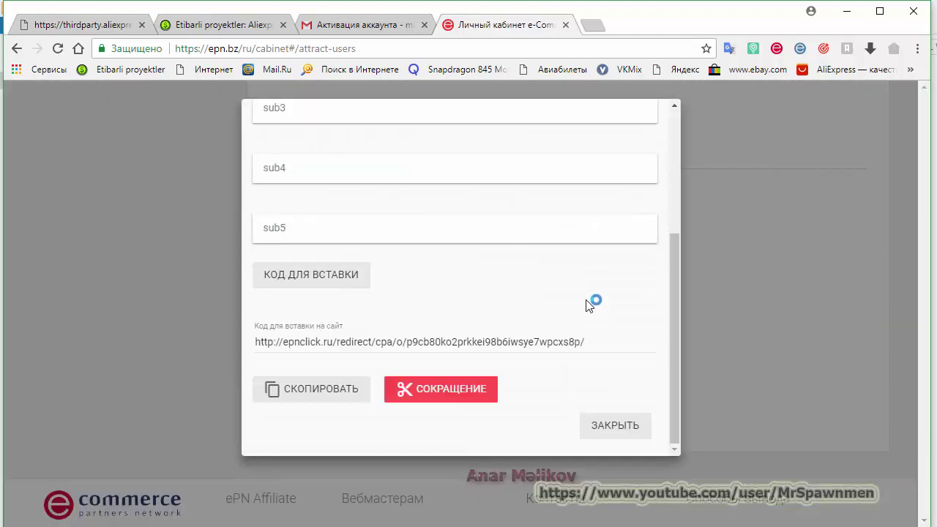
{"action": "left_click", "coordinate": [320, 393]}
{"action": "key", "text": "ctrl+c"}
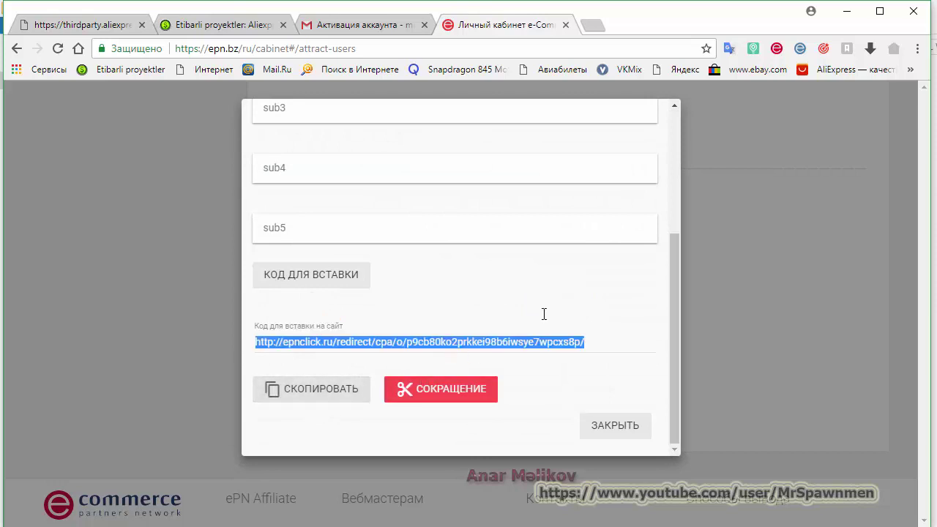
- Paste the copied referral link into a new browser tab and load it
{"action": "left_click", "coordinate": [601, 26]}
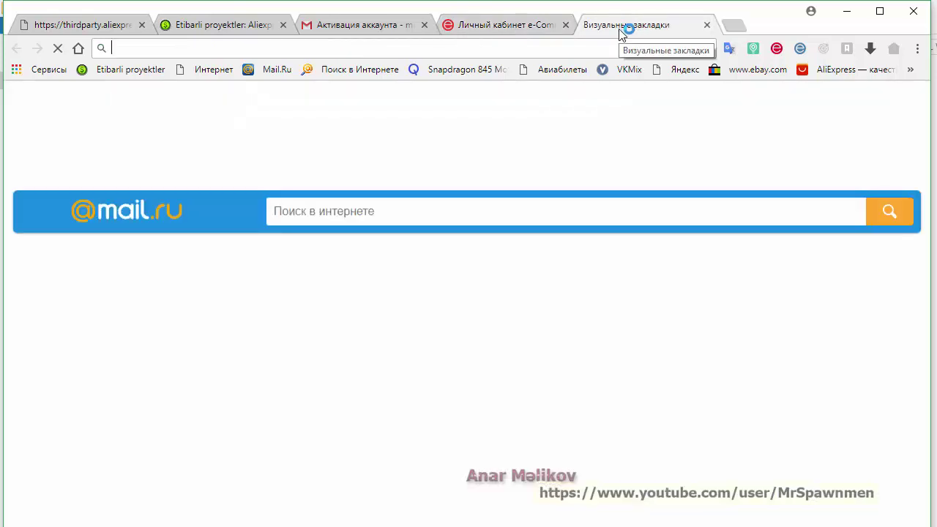
{"action": "key", "text": "ctrl+v"}
{"action": "key", "text": "Return"}
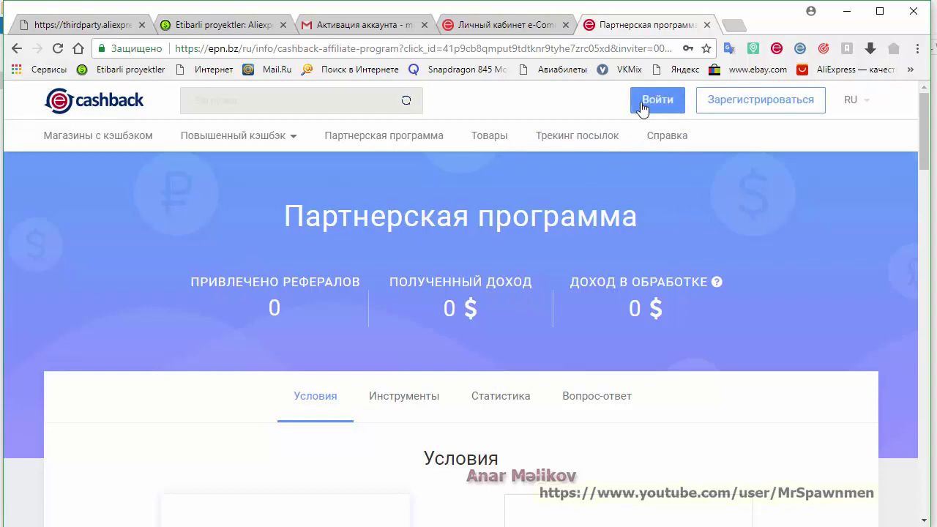
- Close the deeplink code dialog in the Личный кабинет tab, then return to the Партнерская программа tab
{"action": "left_click", "coordinate": [502, 30]}
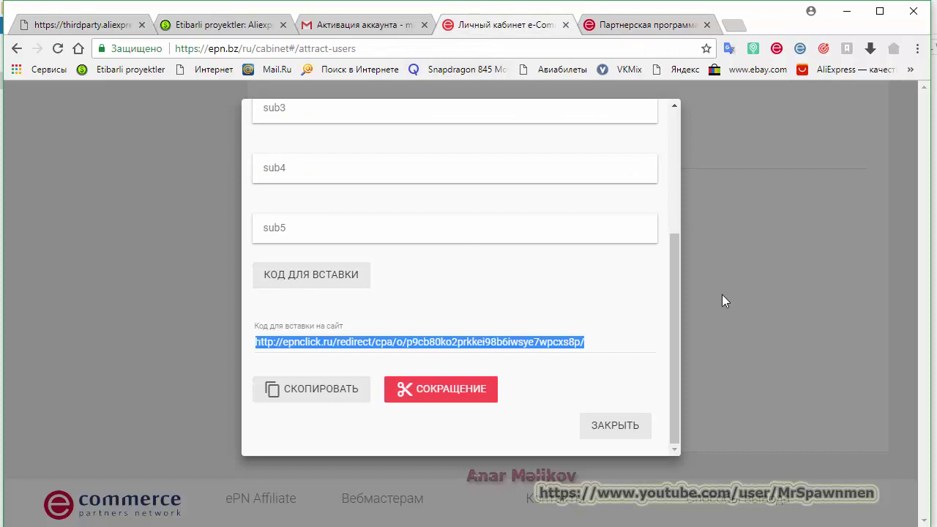
{"action": "scroll", "coordinate": [741, 245], "scroll_direction": "up", "scroll_amount": 5}
{"action": "left_click", "coordinate": [762, 237]}
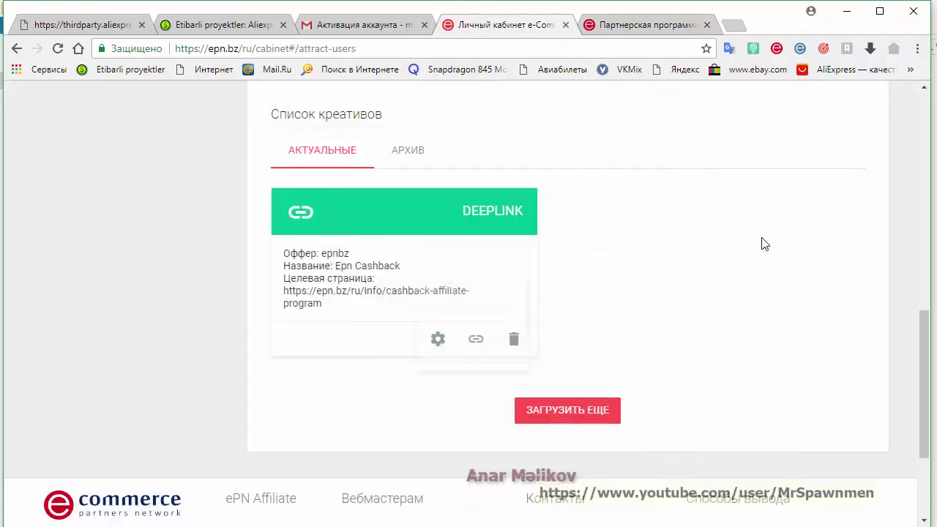
{"action": "scroll", "coordinate": [762, 243], "scroll_direction": "up", "scroll_amount": 5}
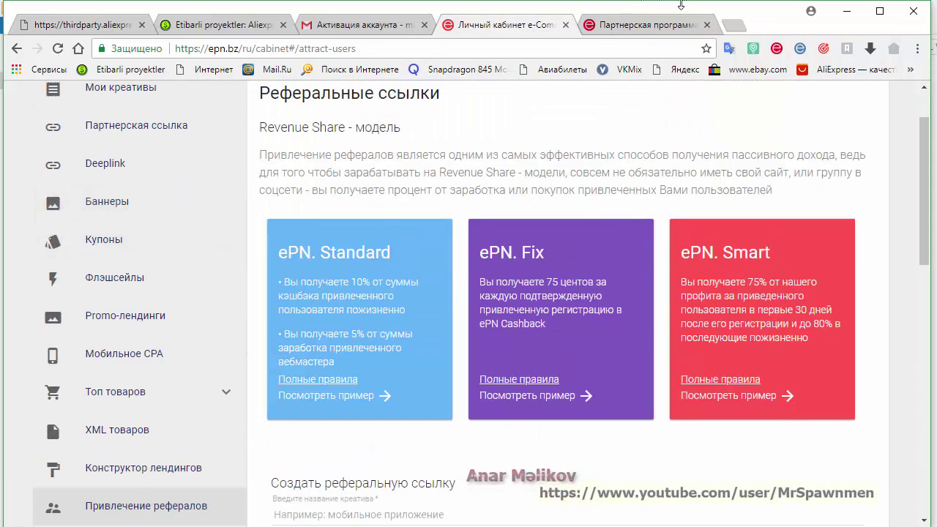
{"action": "left_click", "coordinate": [667, 26]}
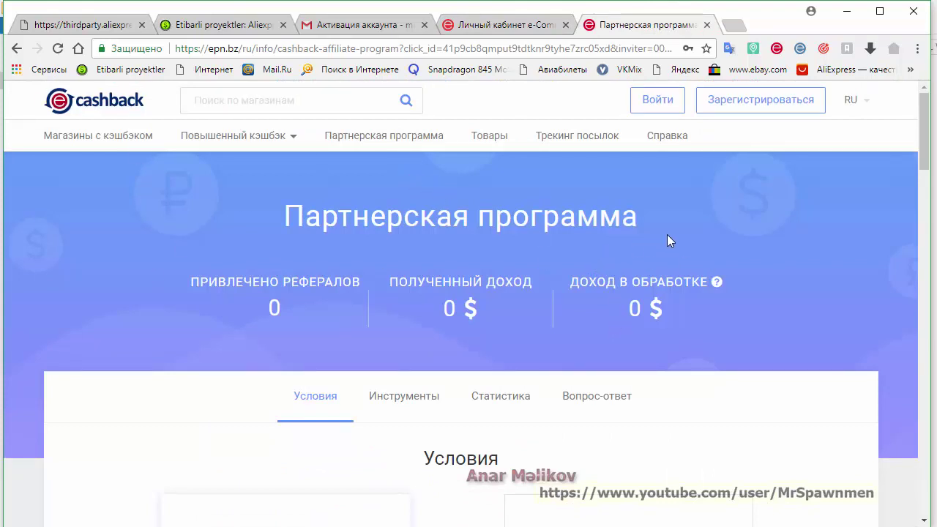
{"action": "scroll", "coordinate": [678, 334], "scroll_direction": "down", "scroll_amount": 2}
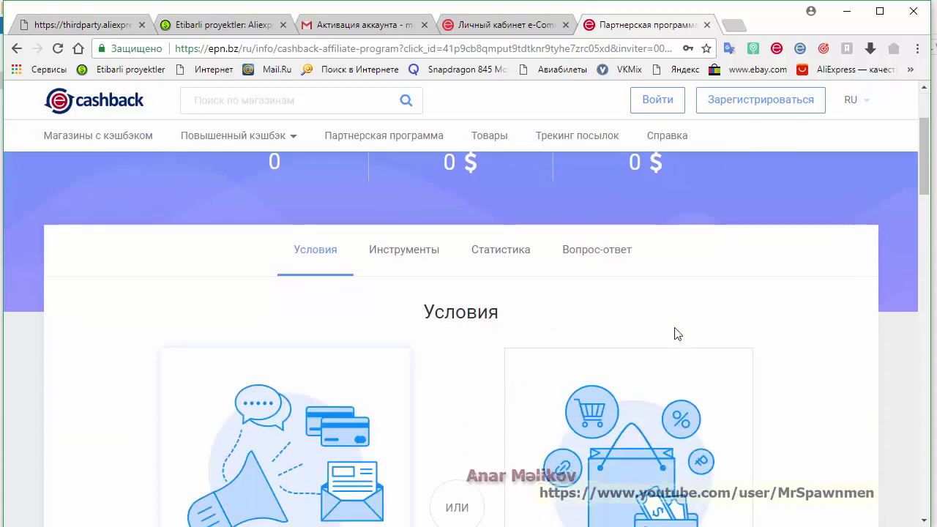
{"action": "scroll", "coordinate": [675, 329], "scroll_direction": "up", "scroll_amount": 2}
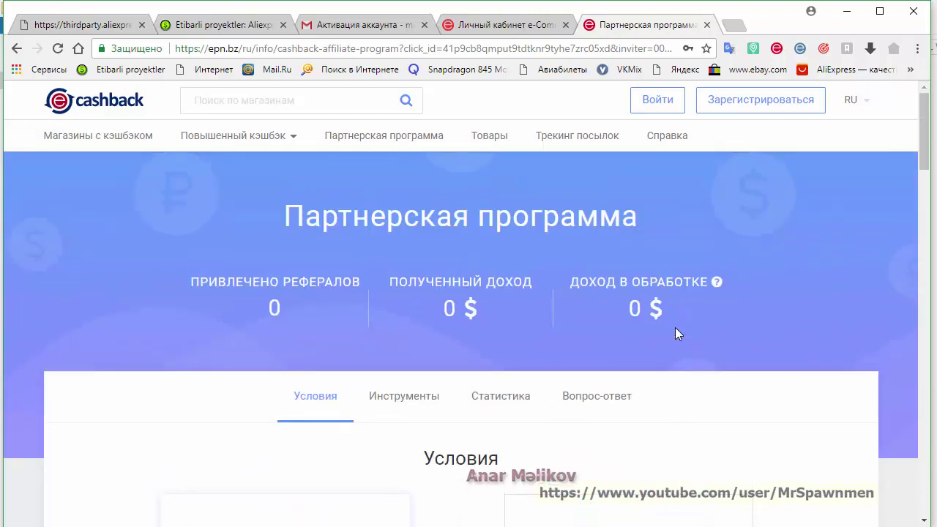
- Open the Войти sign-in form, replace the autofilled e-mail with the account e-mail, and enter the password
{"action": "left_click", "coordinate": [657, 100]}
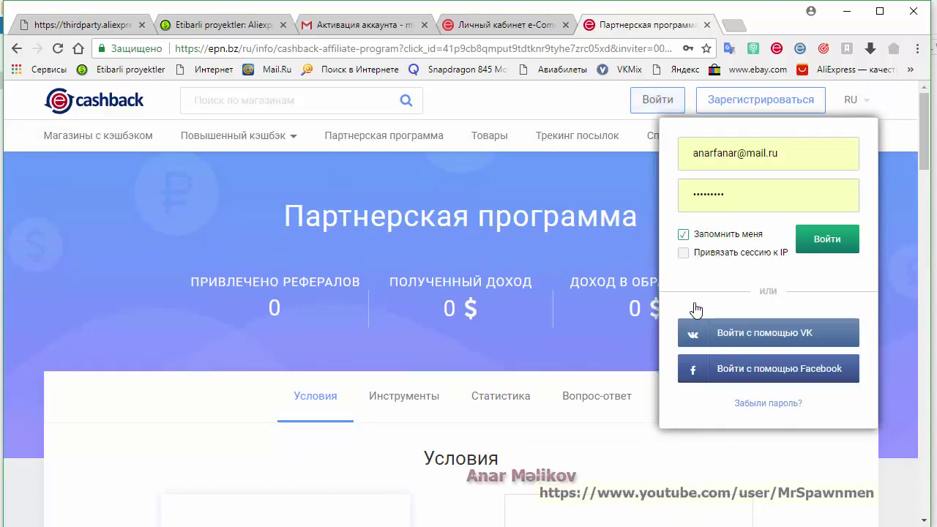
{"action": "left_click", "coordinate": [801, 151]}
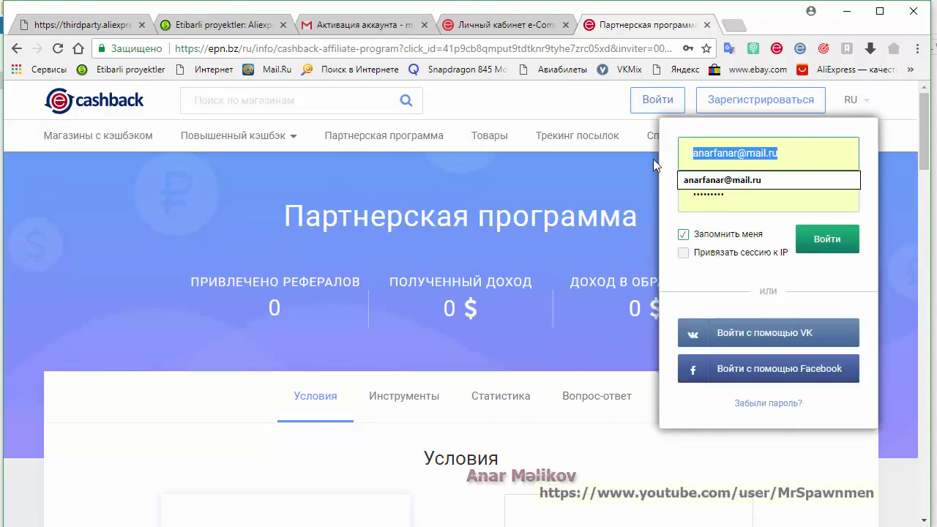
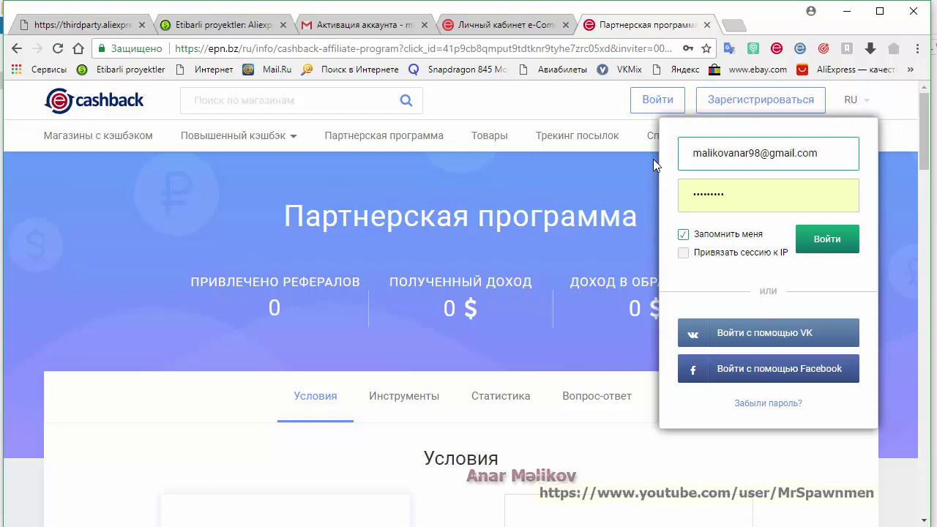
{"action": "left_click", "coordinate": [733, 202]}
{"action": "double_click", "coordinate": [686, 204]}
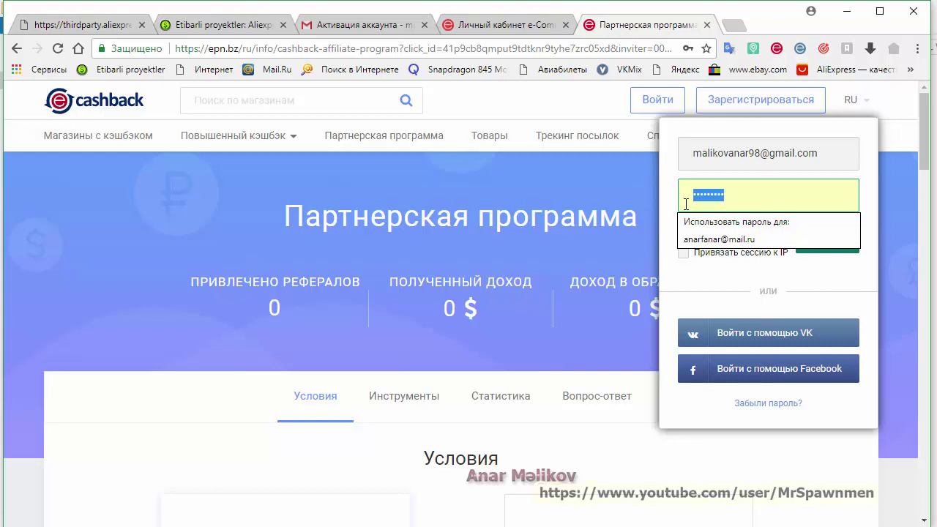
{"action": "type", "text": "•••••••"}
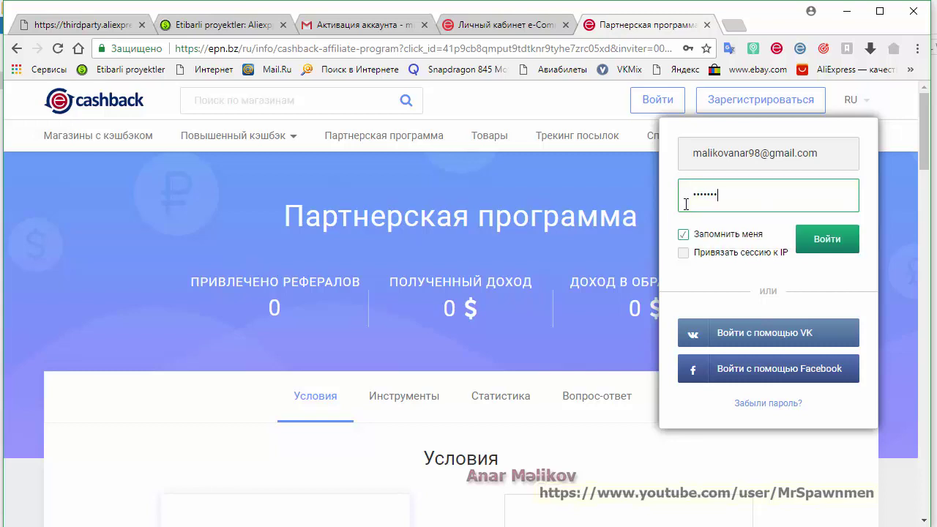
{"action": "type", "text": "••••"}
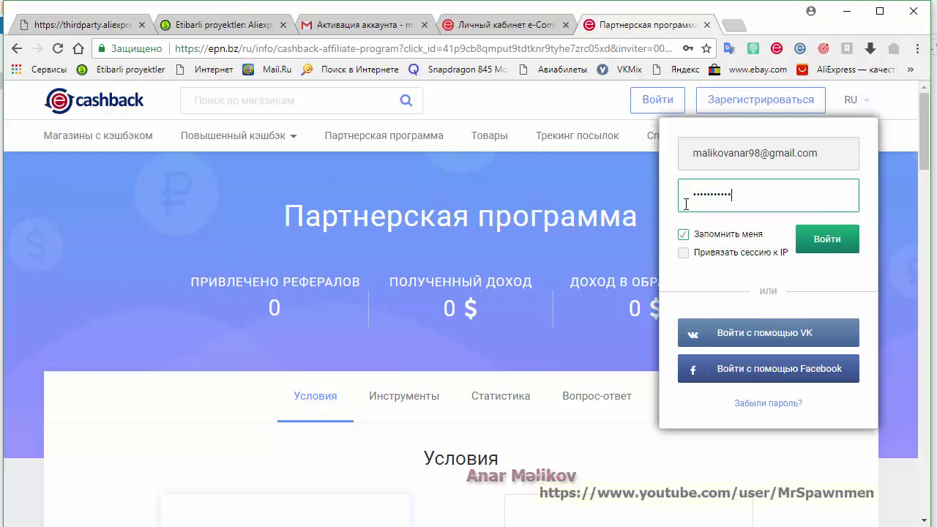